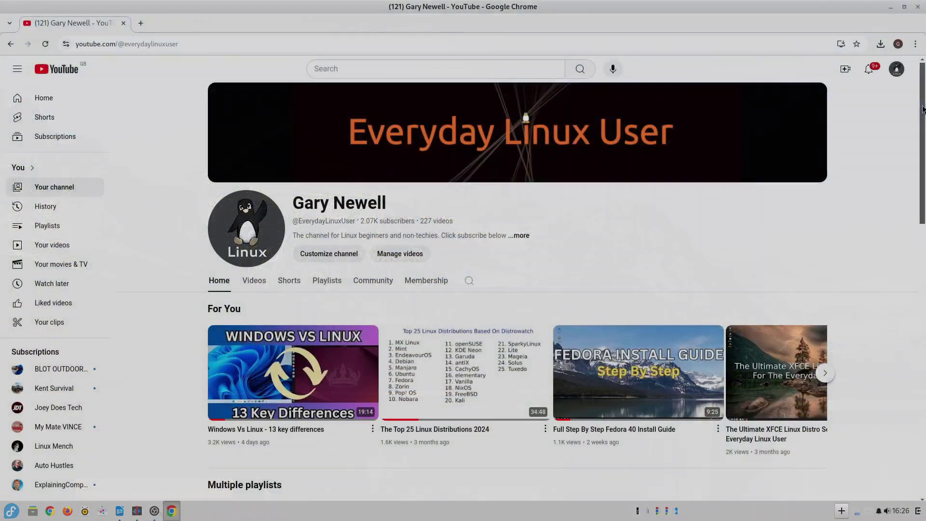
- Drag the scrollbar to scroll down the YouTube channel page in Chrome
{"action": "left_click_drag", "start_coordinate": [922, 110], "coordinate": [923, 187]}
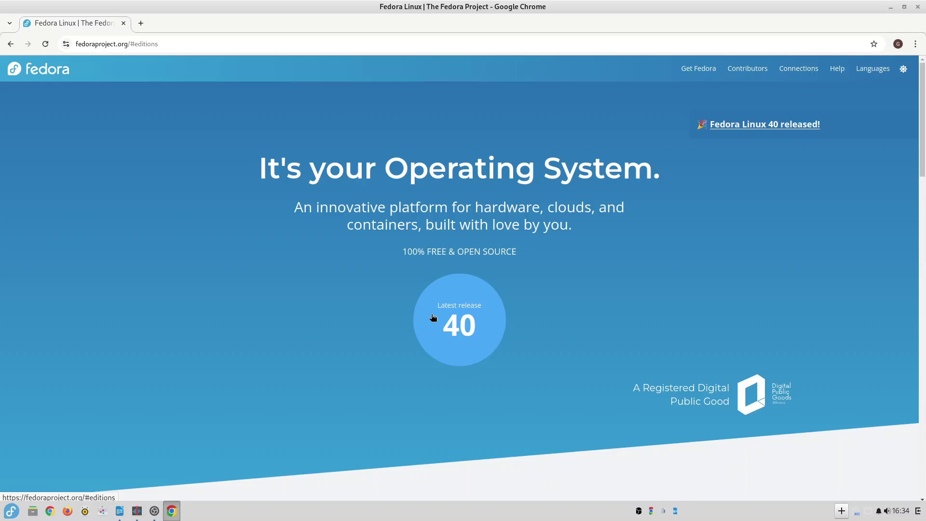
- Go from 'Latest release 40' to the Atomic Desktops page and scroll to the Budgie Atomic card
{"action": "left_click", "coordinate": [433, 317]}
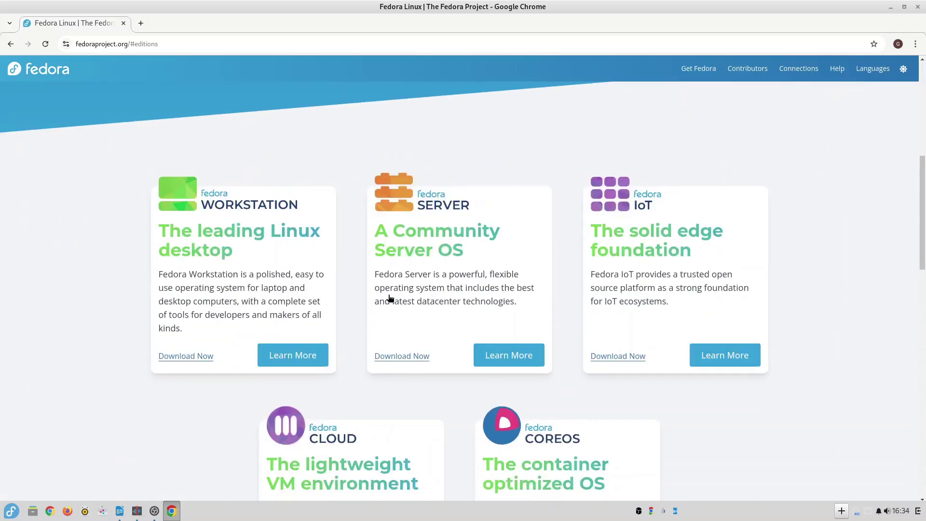
{"action": "scroll", "coordinate": [231, 226], "scroll_direction": "down", "scroll_amount": 3}
{"action": "scroll", "coordinate": [237, 242], "scroll_direction": "down", "scroll_amount": 8}
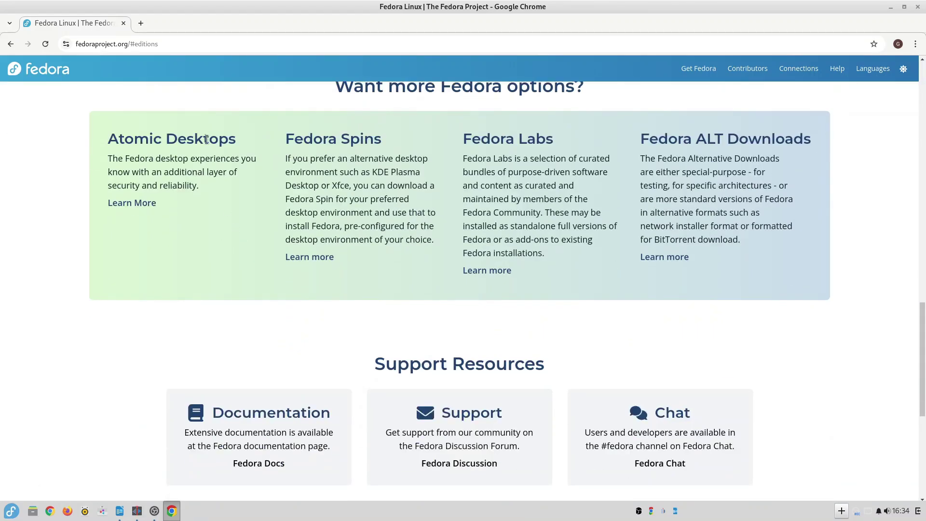
{"action": "left_click", "coordinate": [138, 203]}
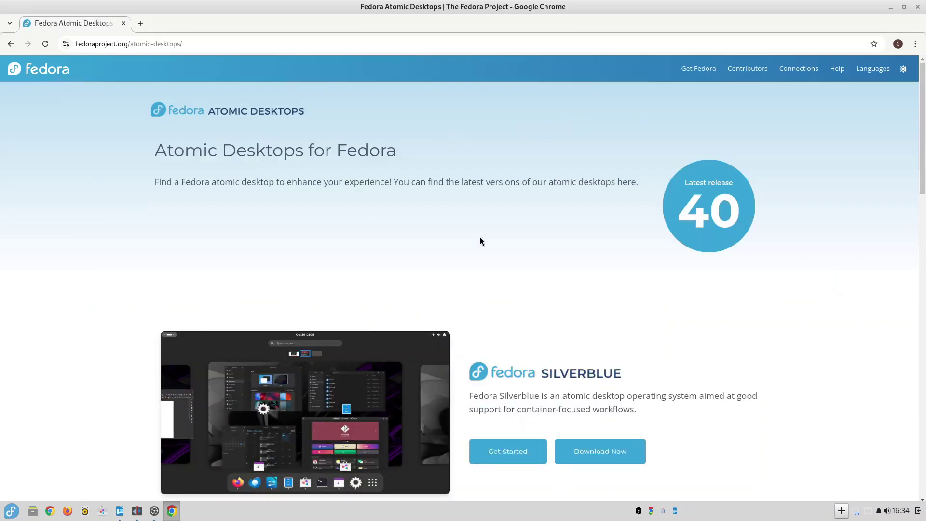
{"action": "scroll", "coordinate": [480, 240], "scroll_direction": "down", "scroll_amount": 10}
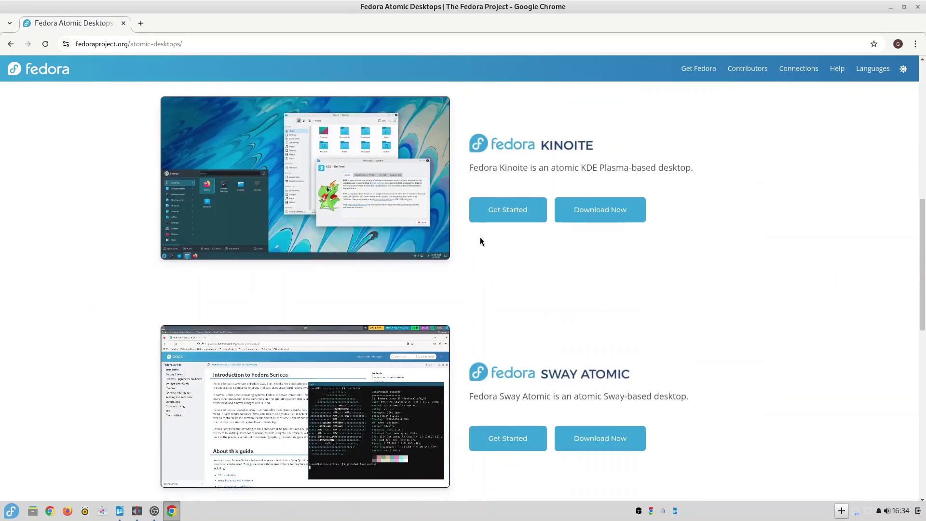
{"action": "scroll", "coordinate": [480, 240], "scroll_direction": "down", "scroll_amount": 6}
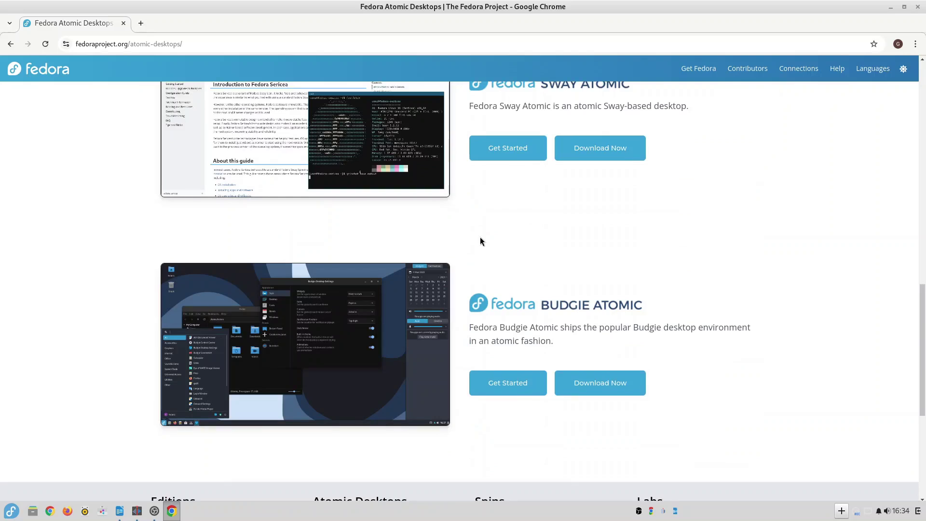
{"action": "scroll", "coordinate": [480, 240], "scroll_direction": "down", "scroll_amount": 3}
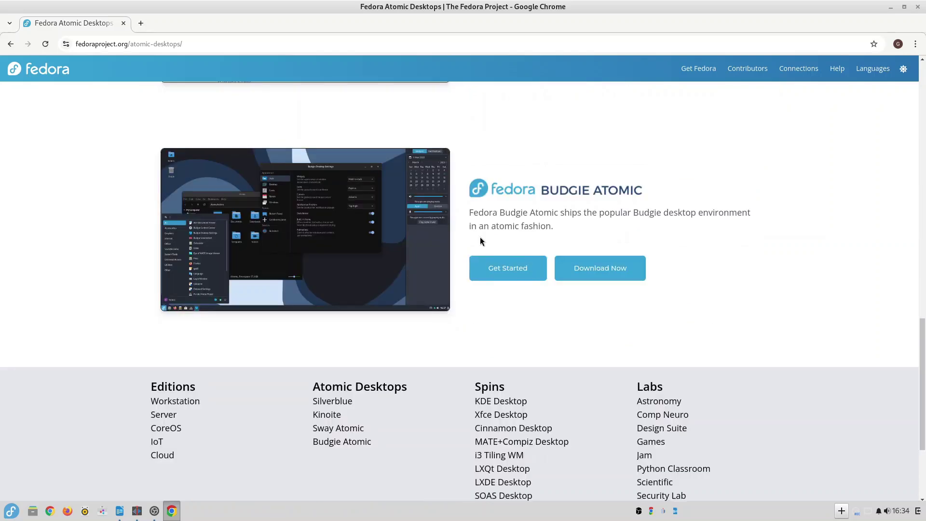
- Open the Fedora Budgie Atomic page and scroll down to its feature list
{"action": "left_click", "coordinate": [512, 273]}
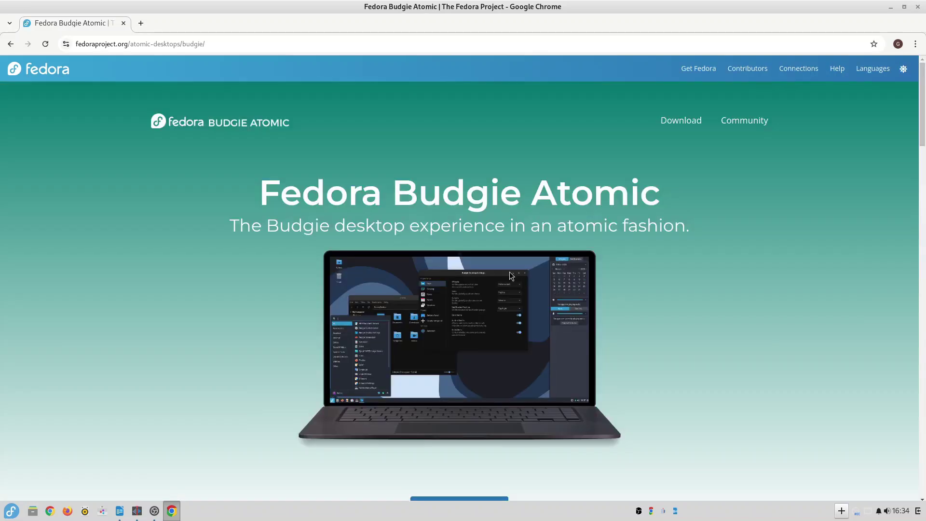
{"action": "scroll", "coordinate": [509, 271], "scroll_direction": "down", "scroll_amount": 5}
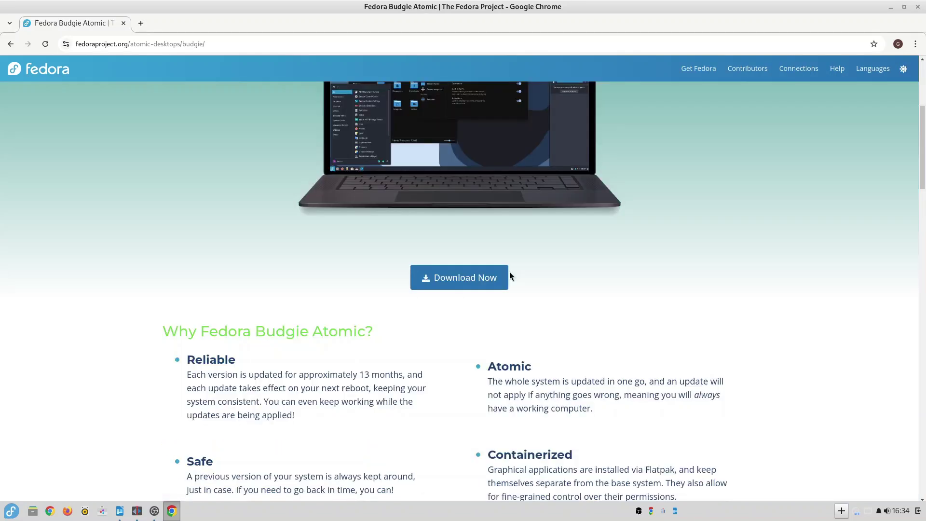
{"action": "scroll", "coordinate": [510, 273], "scroll_direction": "down", "scroll_amount": 3}
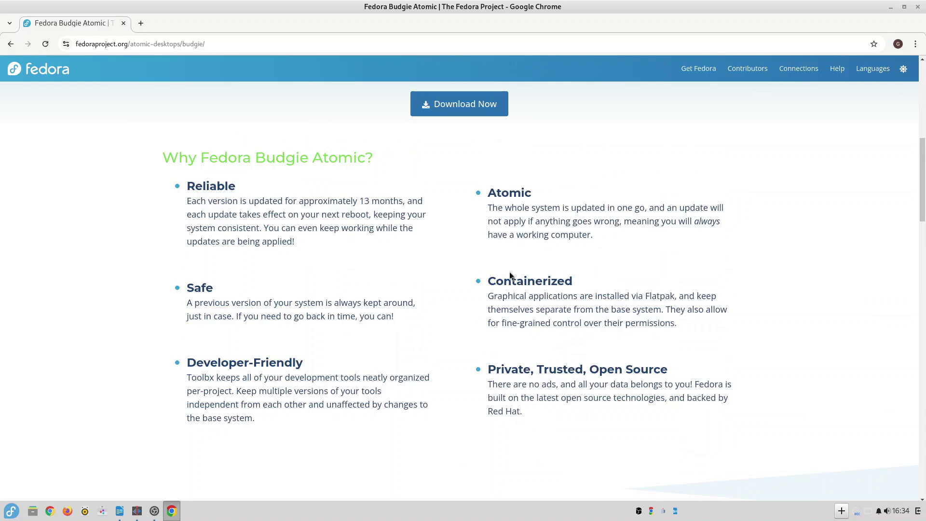
{"action": "scroll", "coordinate": [510, 274], "scroll_direction": "down", "scroll_amount": 5}
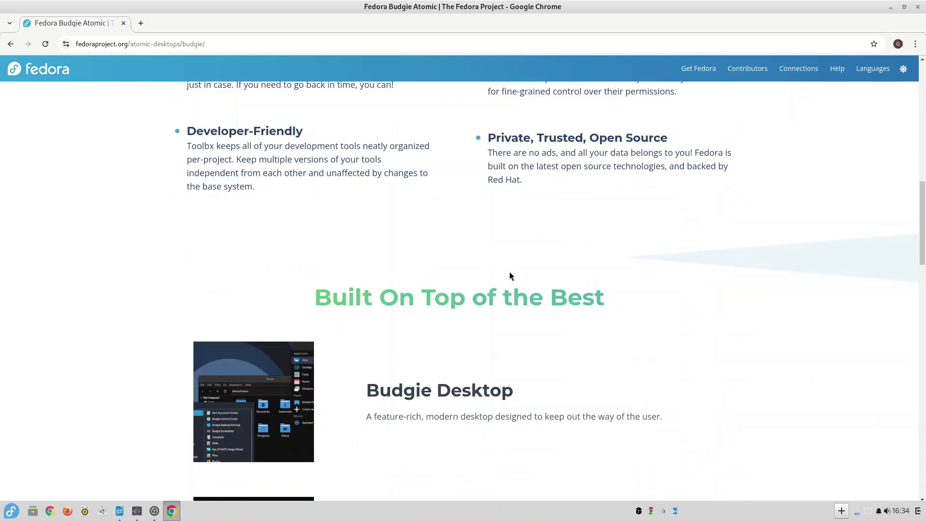
{"action": "scroll", "coordinate": [510, 275], "scroll_direction": "down", "scroll_amount": 5}
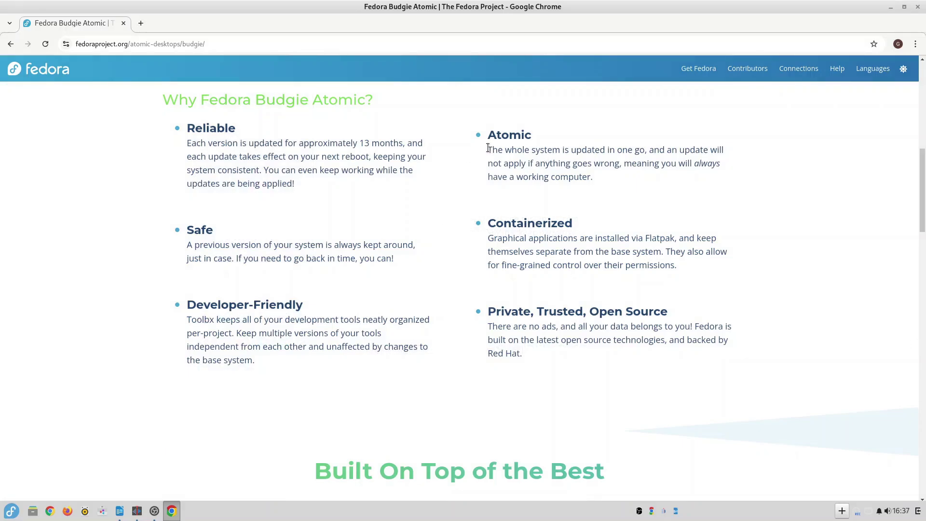
- Highlight the Atomic, Containerized and Safe paragraphs, then clear the selection and scroll on
{"action": "left_click_drag", "start_coordinate": [487, 152], "coordinate": [667, 184]}
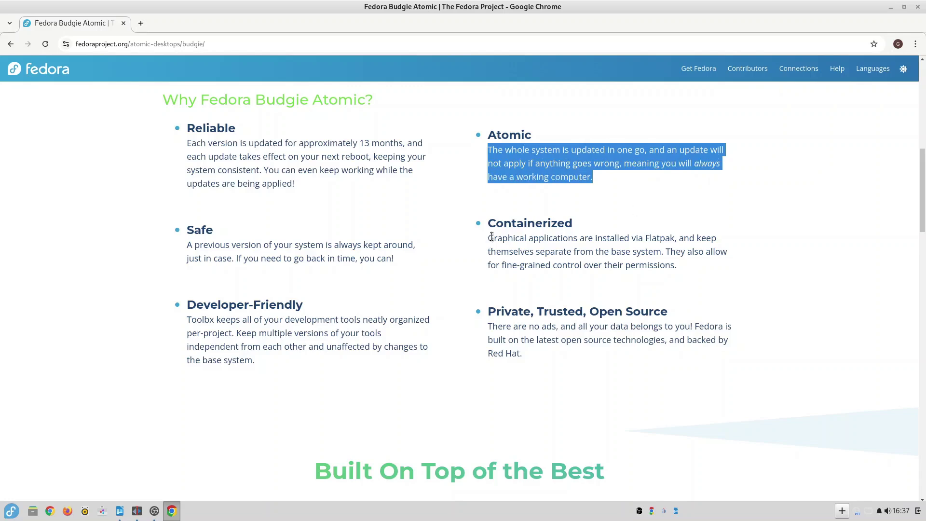
{"action": "left_click_drag", "start_coordinate": [492, 239], "coordinate": [667, 262]}
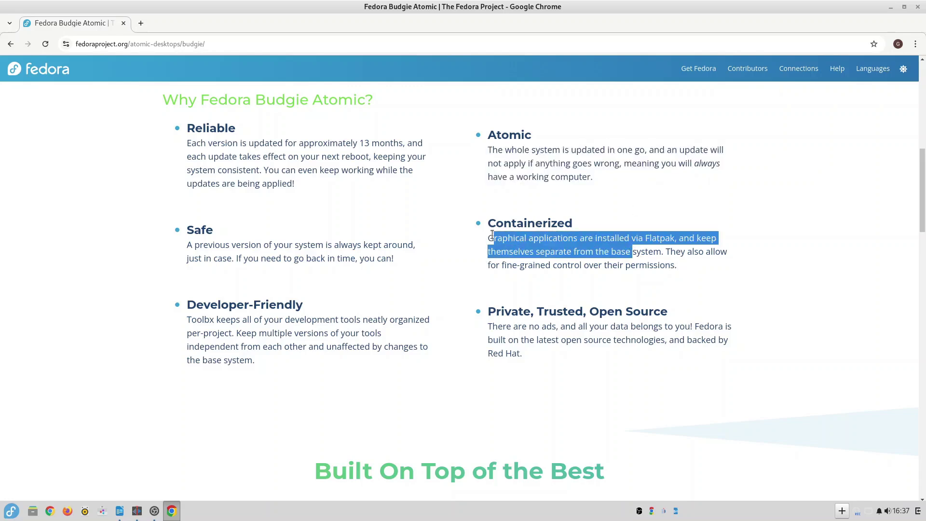
{"action": "left_click_drag", "start_coordinate": [489, 236], "coordinate": [700, 273]}
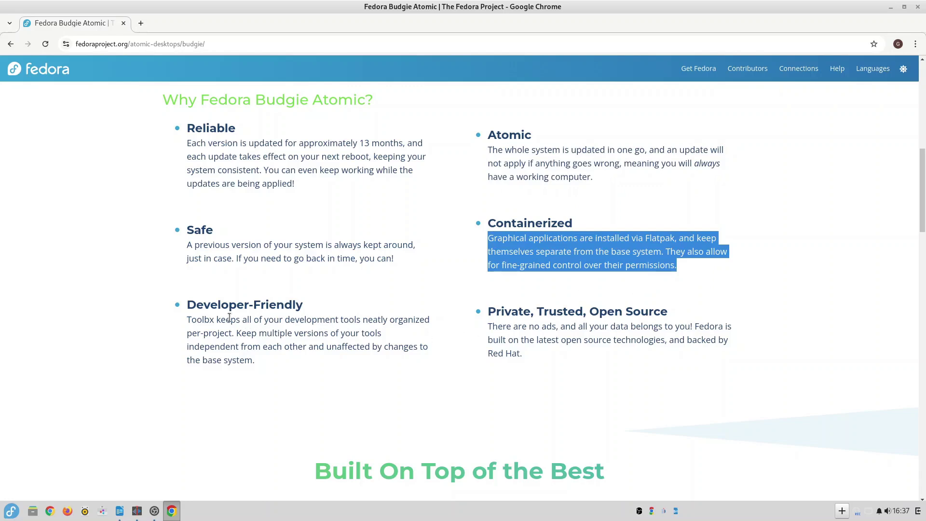
{"action": "left_click_drag", "start_coordinate": [186, 244], "coordinate": [456, 270]}
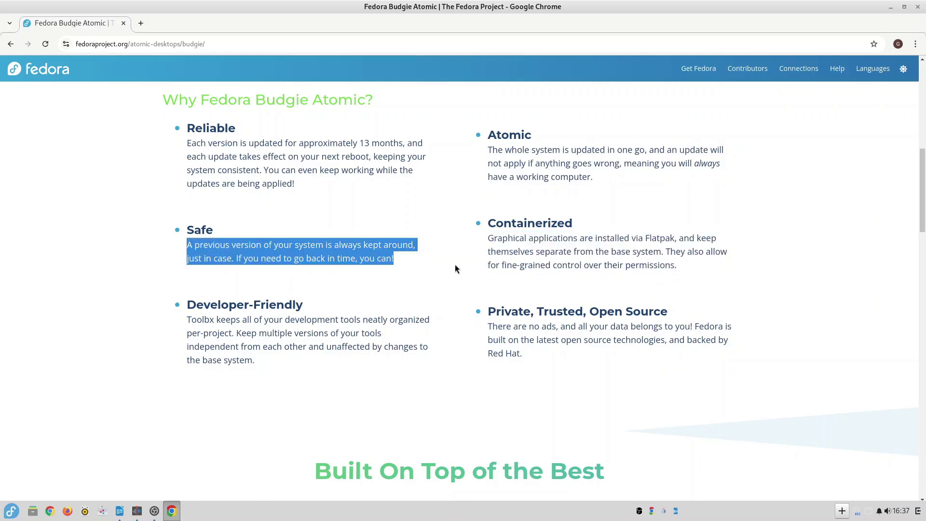
{"action": "left_click", "coordinate": [861, 312]}
{"action": "scroll", "coordinate": [860, 313], "scroll_direction": "down", "scroll_amount": 5}
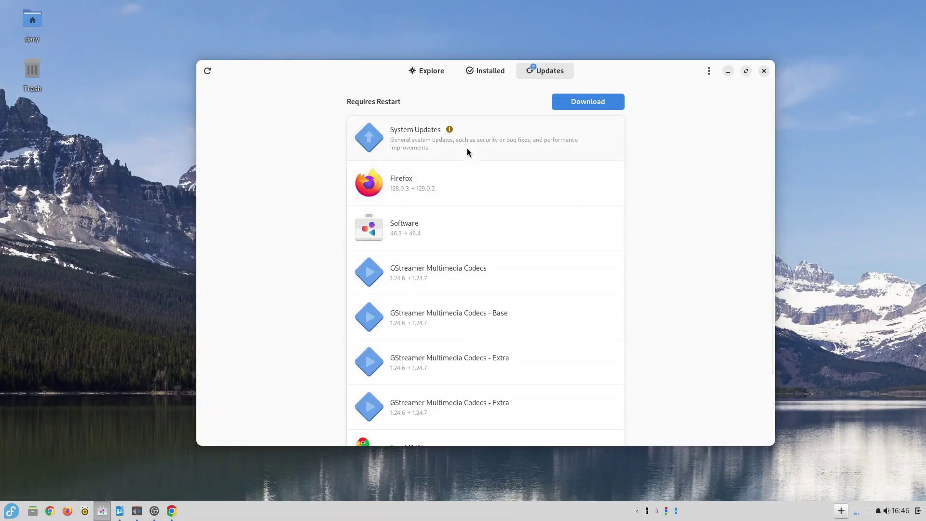
- Review the System Updates package details, close them, and start the update download
{"action": "left_click", "coordinate": [467, 149]}
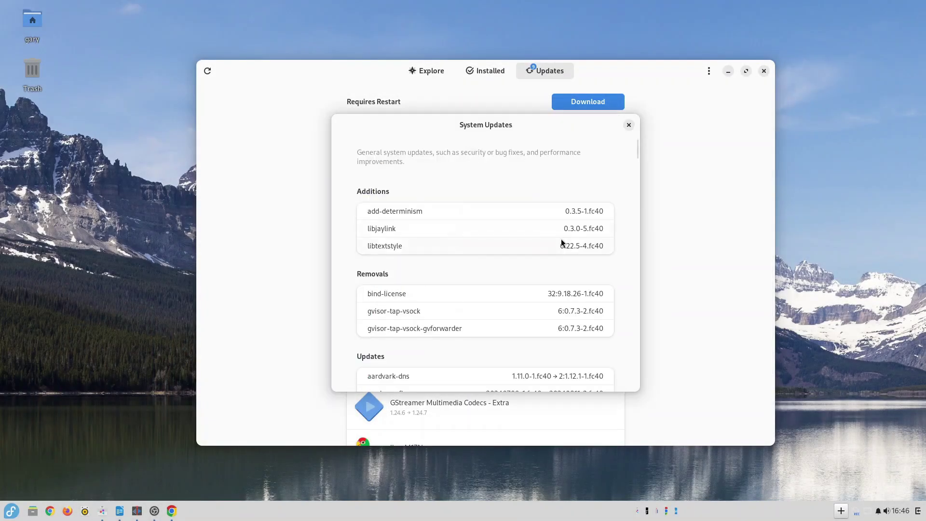
{"action": "scroll", "coordinate": [560, 241], "scroll_direction": "down", "scroll_amount": 15}
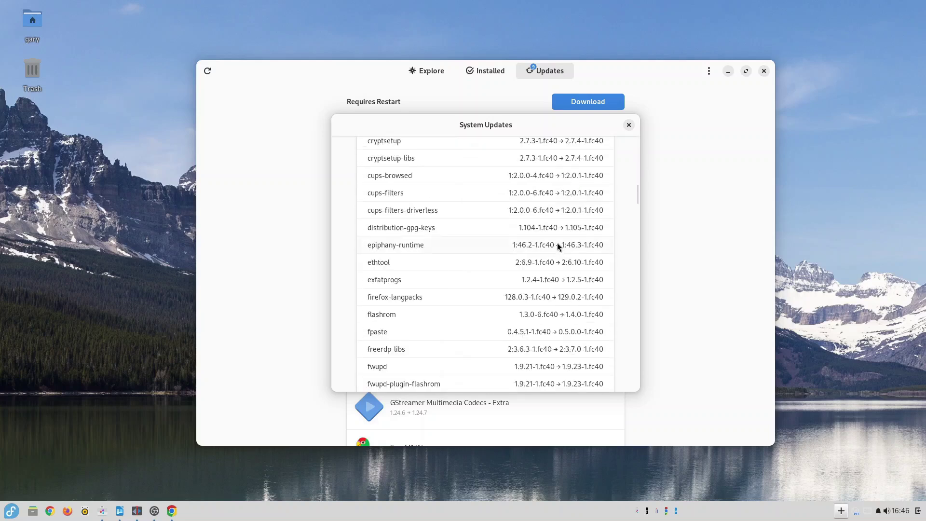
{"action": "scroll", "coordinate": [558, 246], "scroll_direction": "down", "scroll_amount": 15}
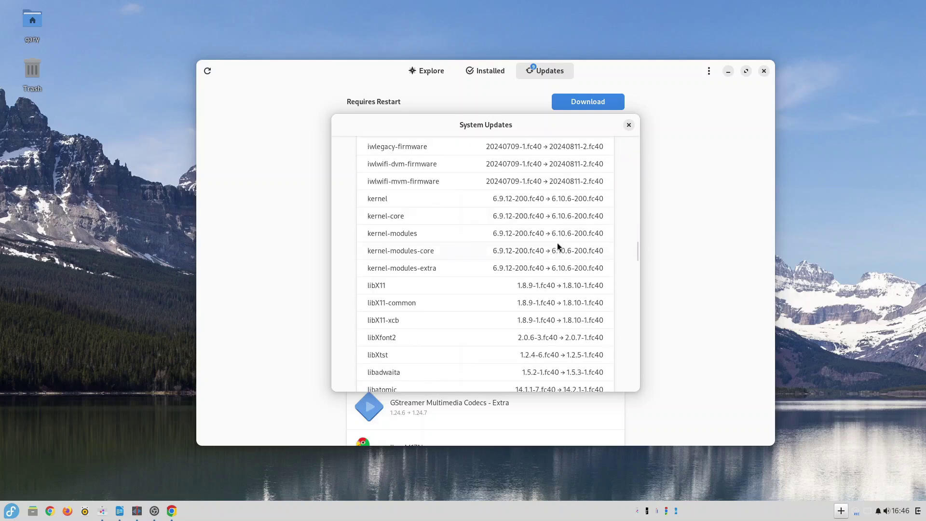
{"action": "scroll", "coordinate": [559, 247], "scroll_direction": "down", "scroll_amount": 7}
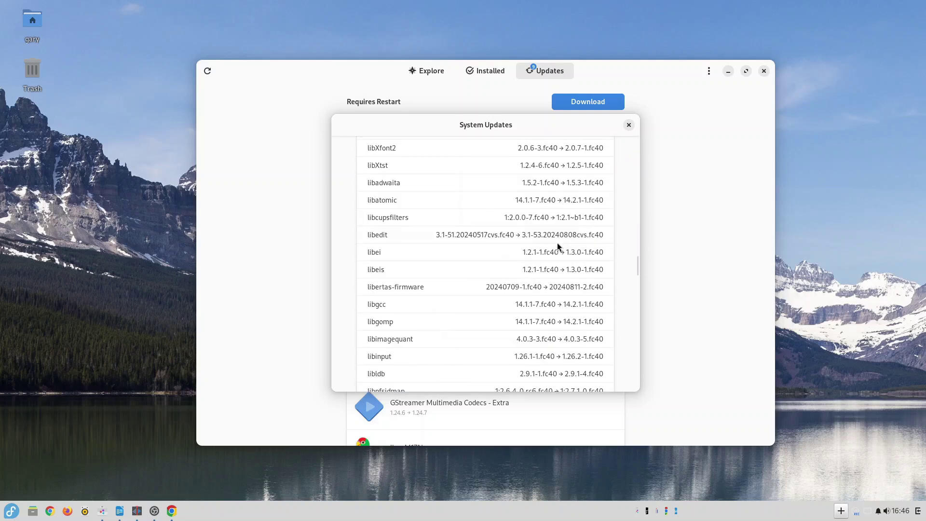
{"action": "left_click", "coordinate": [628, 125]}
{"action": "scroll", "coordinate": [650, 212], "scroll_direction": "down", "scroll_amount": 4}
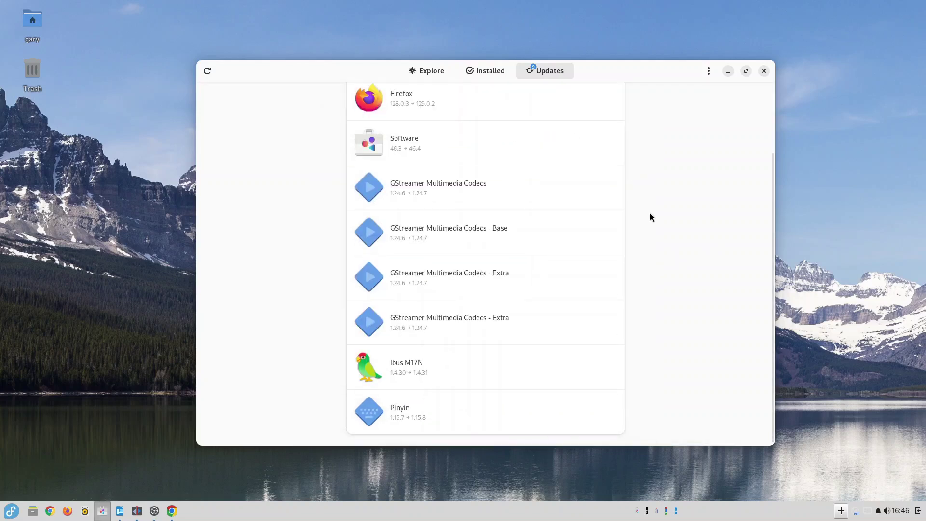
{"action": "scroll", "coordinate": [650, 213], "scroll_direction": "up", "scroll_amount": 3}
{"action": "left_click", "coordinate": [590, 103]}
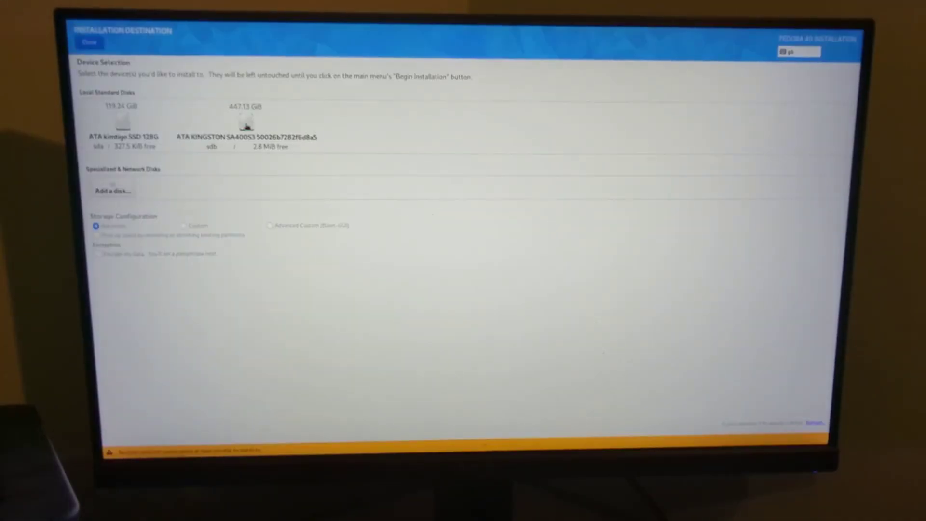
- Select the 447.13 GB KINGSTON disk as installation destination and proceed to reclaim space
{"action": "left_click", "coordinate": [246, 123]}
{"action": "left_click", "coordinate": [90, 42]}
{"action": "left_click", "coordinate": [581, 315]}
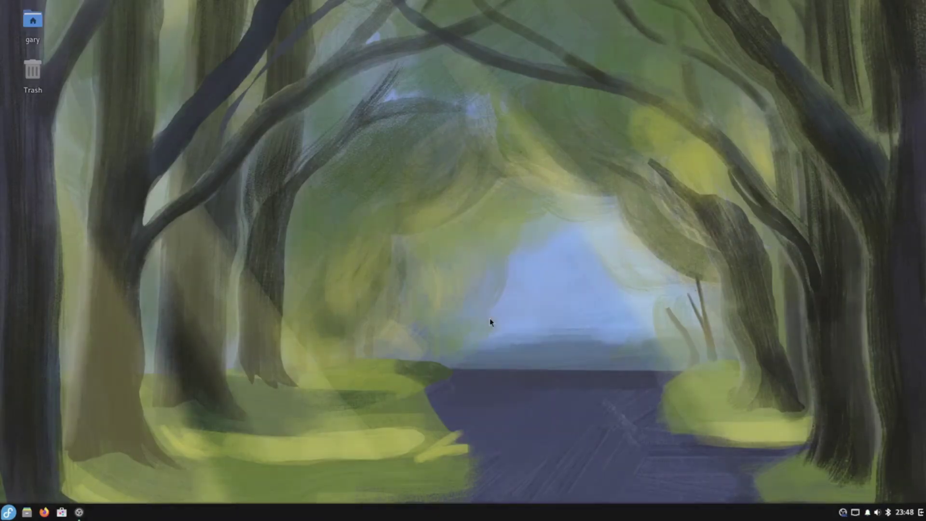
- Check the available networks from the tray, then maximize the GNOME Software window
{"action": "left_click", "coordinate": [856, 513]}
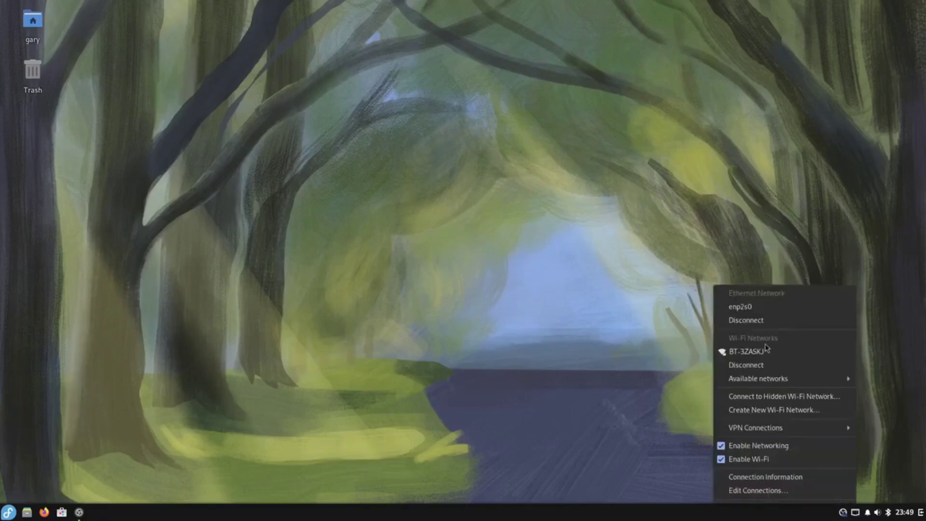
{"action": "mouse_move", "coordinate": [763, 383]}
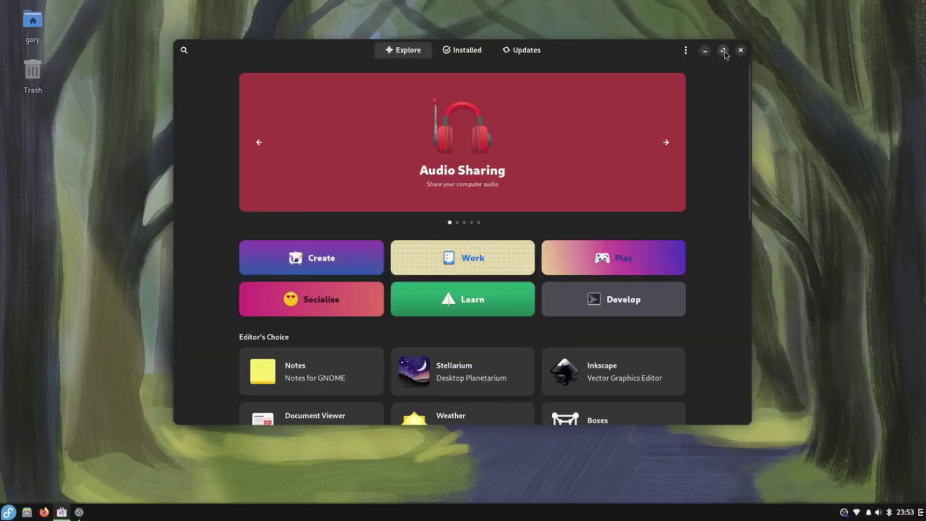
{"action": "left_click", "coordinate": [724, 51]}
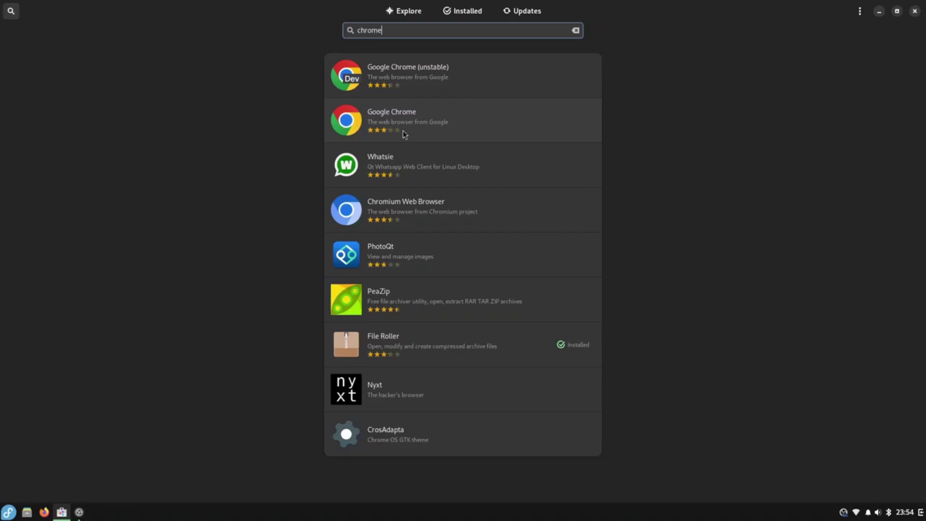
- Search GNOME Software for 'steam', install GIMP, and show the Sound & Video applications
{"action": "key", "text": "ctrl+a"}
{"action": "type", "text": "steam"}
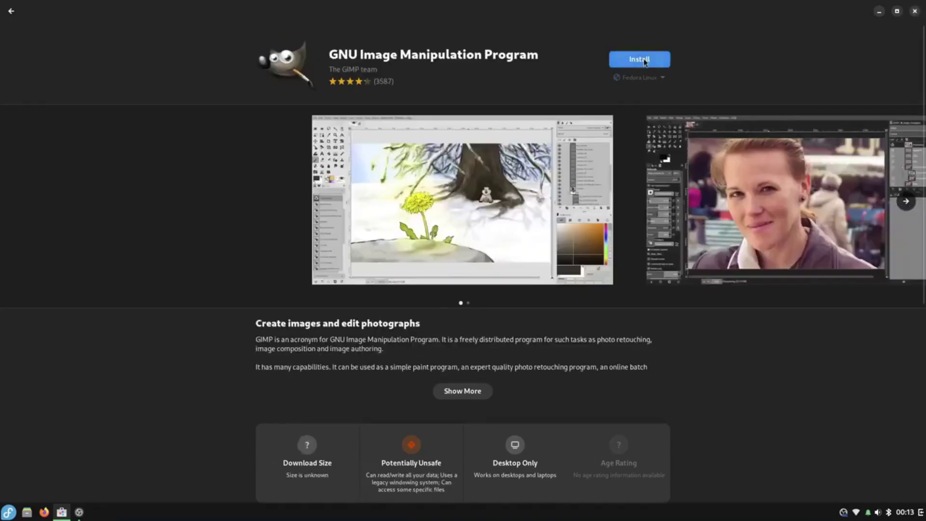
{"action": "left_click", "coordinate": [645, 61]}
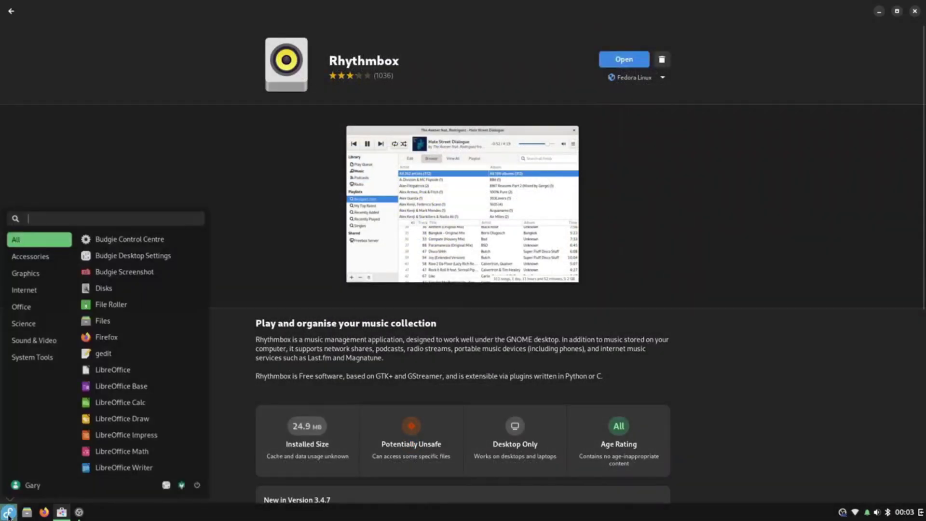
{"action": "left_click", "coordinate": [33, 340]}
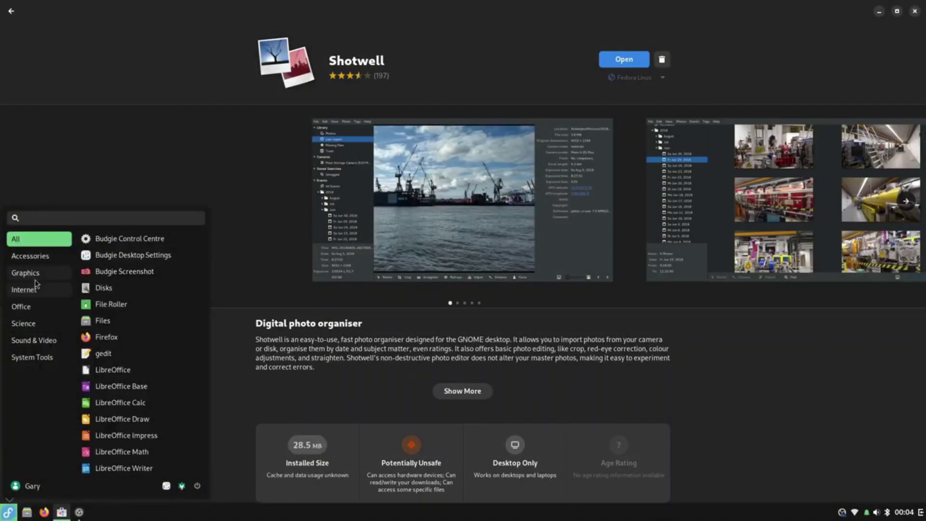
- Show the Graphics applications, then run ls and pwd in the terminal
{"action": "left_click", "coordinate": [34, 273]}
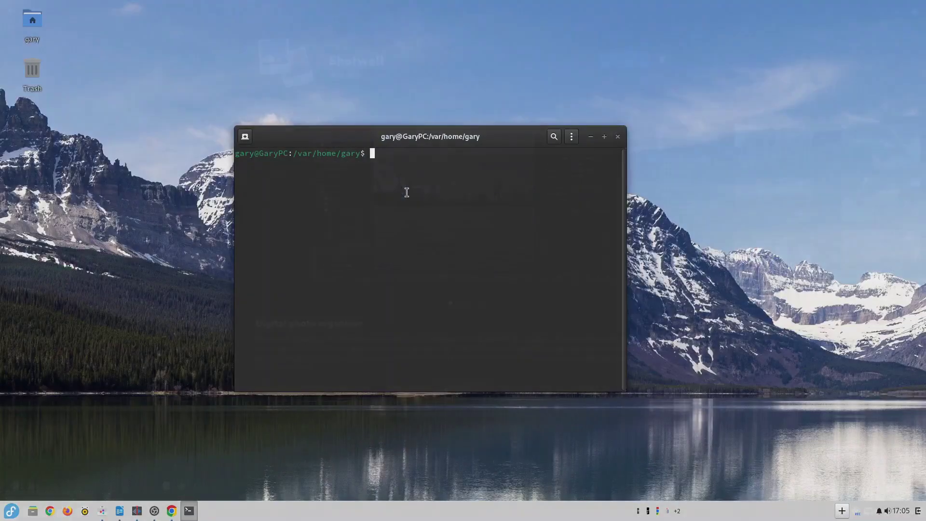
{"action": "type", "text": "ls"}
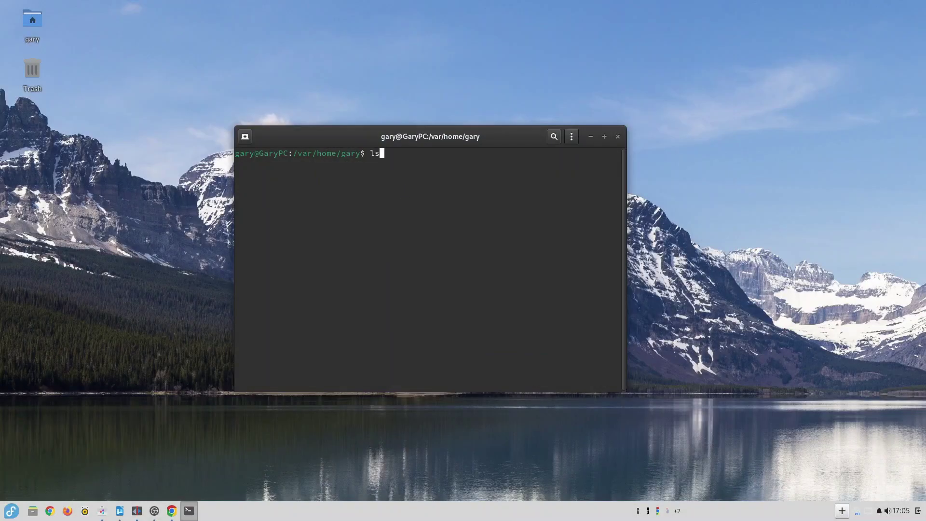
{"action": "key", "text": "Return"}
{"action": "type", "text": "pwd"}
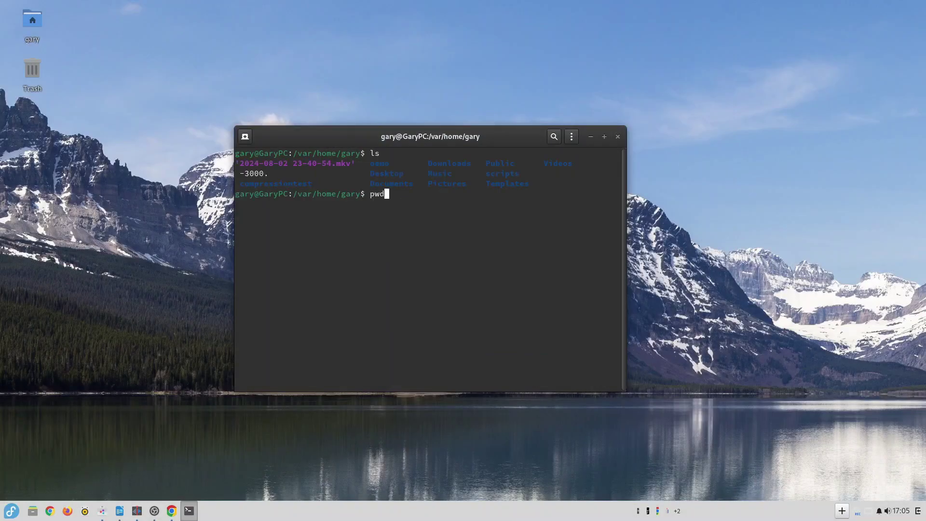
{"action": "key", "text": "Return"}
- Clear the terminal output and type 'ps -ef | gerep'
{"action": "type", "text": "clear"}
{"action": "key", "text": "Return"}
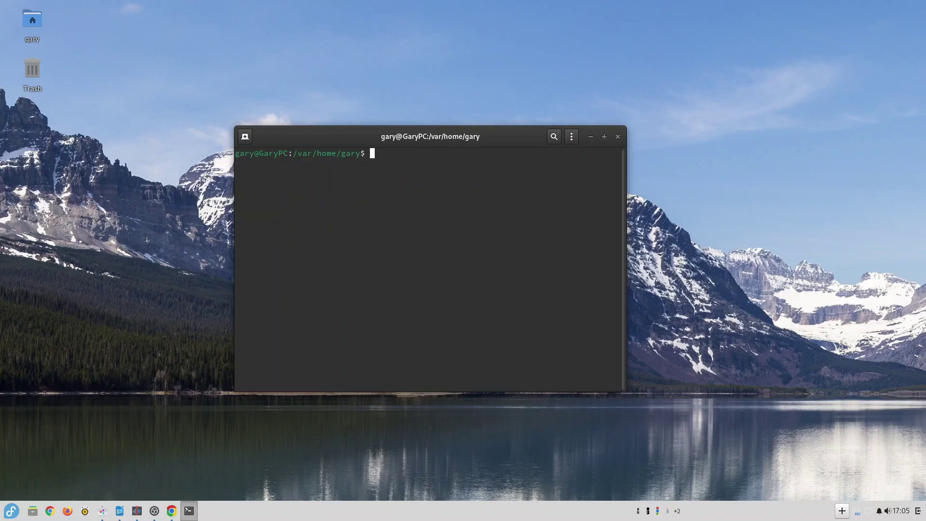
{"action": "type", "text": "ps -ef | gerep"}
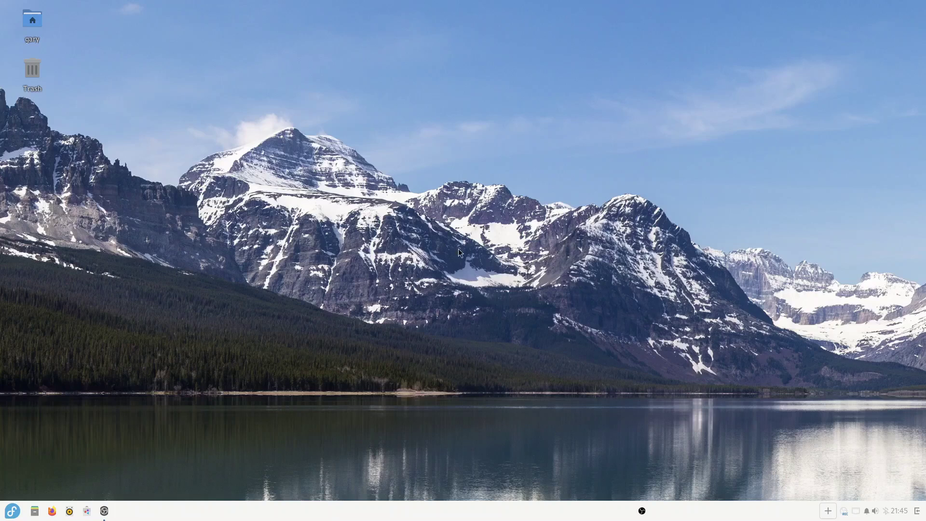
- Open Budgie Desktop Settings from the desktop menu, centre it, and show the Widgets theme list
{"action": "right_click", "coordinate": [375, 188]}
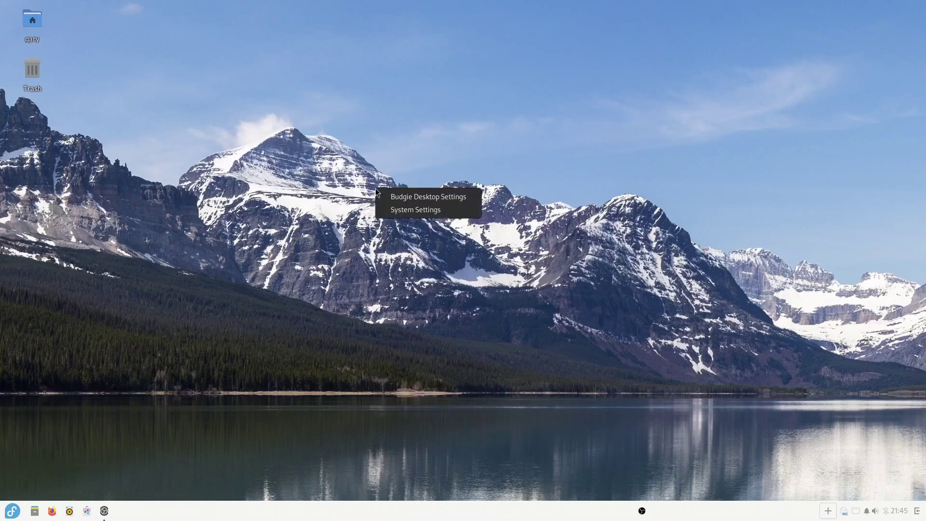
{"action": "left_click", "coordinate": [415, 197]}
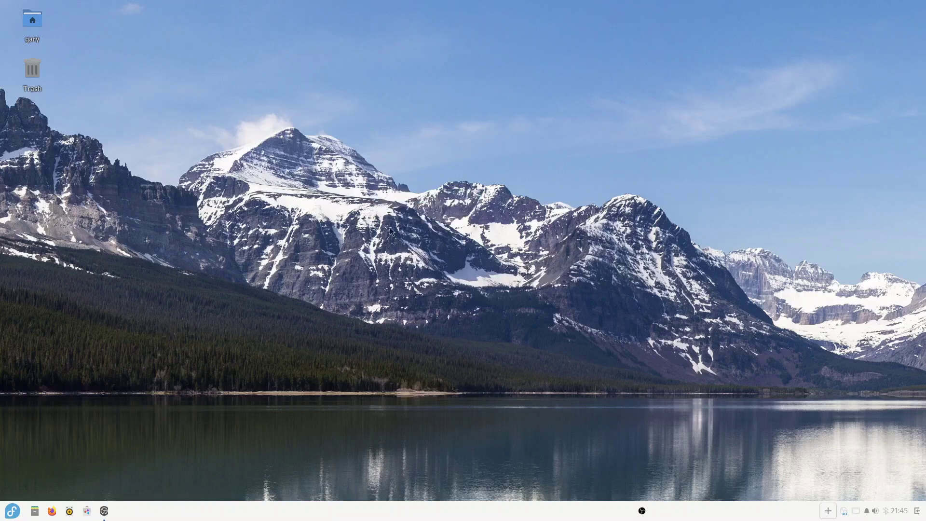
{"action": "left_click_drag", "start_coordinate": [267, 84], "coordinate": [425, 114]}
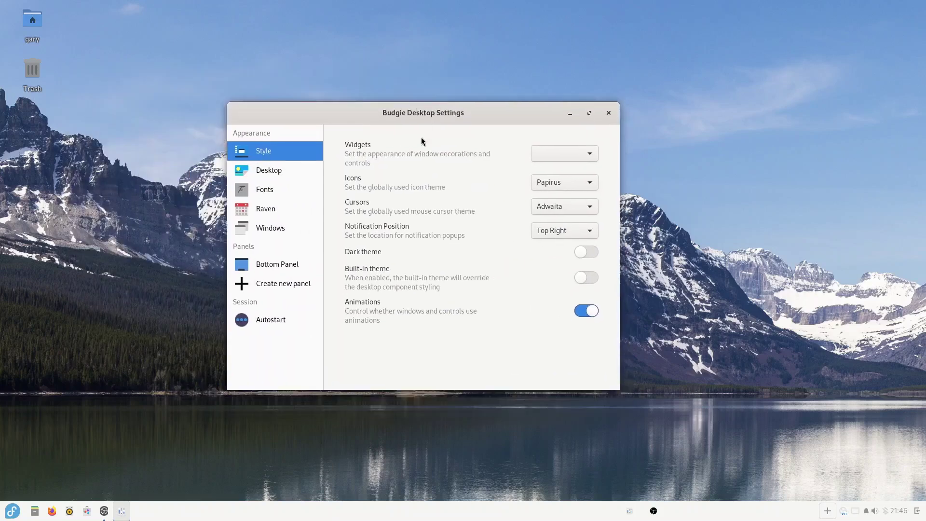
{"action": "left_click", "coordinate": [592, 155]}
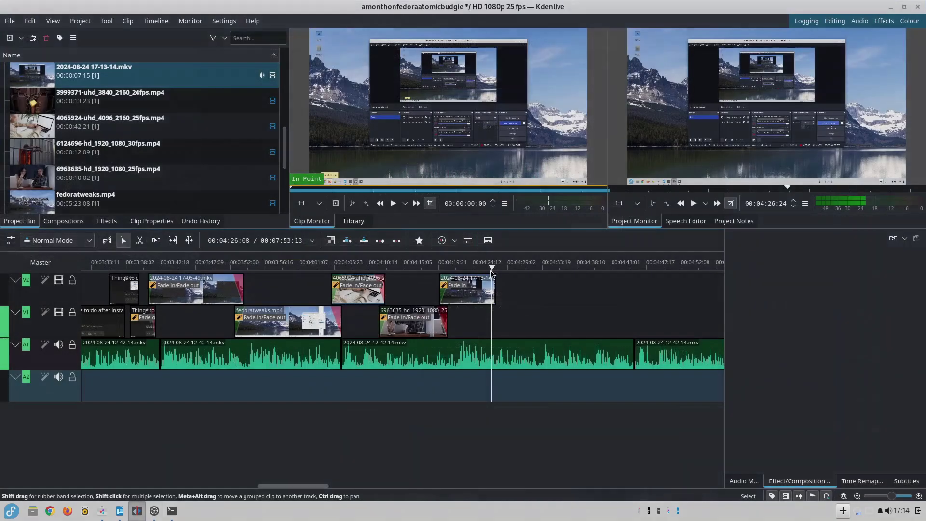
- Move the OBS timeline playhead slightly earlier
{"action": "left_click_drag", "start_coordinate": [491, 270], "coordinate": [390, 280]}
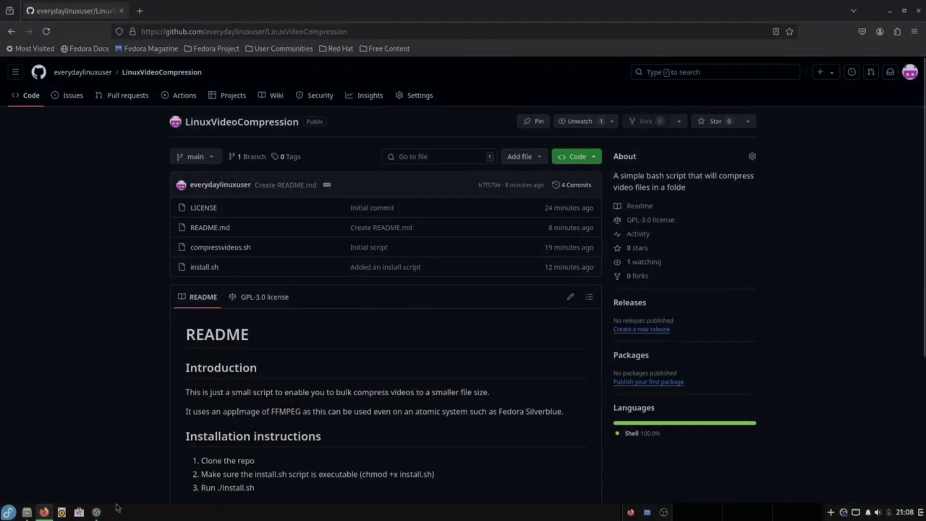
- Create and enter a compressiontest folder, then clone the LinuxVideoCompression repository into it
{"action": "key", "text": "super"}
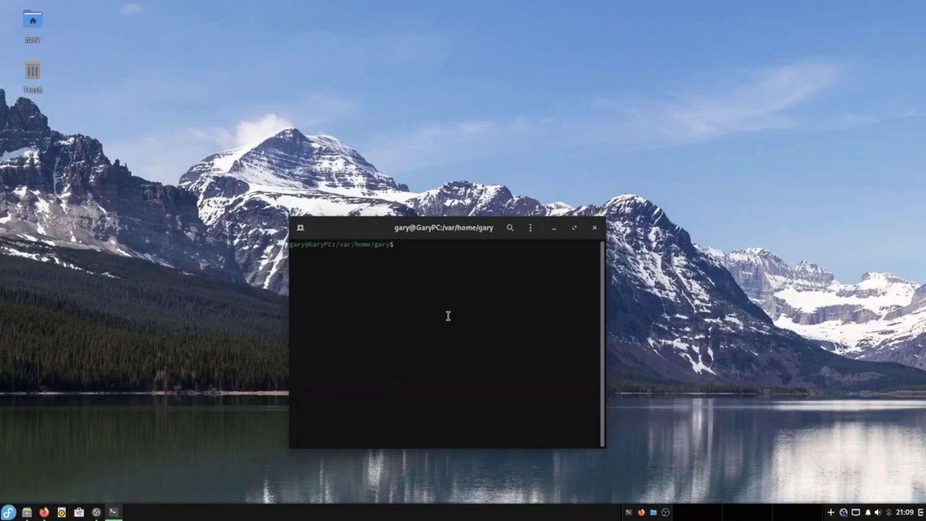
{"action": "type", "text": "mkdir compressiontest"}
{"action": "key", "text": "Return"}
{"action": "type", "text": "cd compressiontest"}
{"action": "key", "text": "Return"}
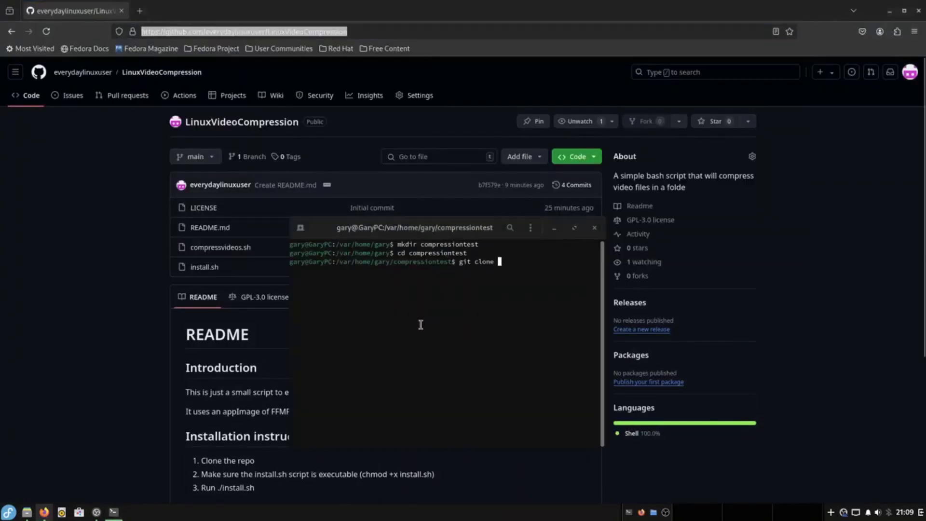
{"action": "type", "text": "https://github.com/everydaylinuxuser/LinuxVideoCompression.git"}
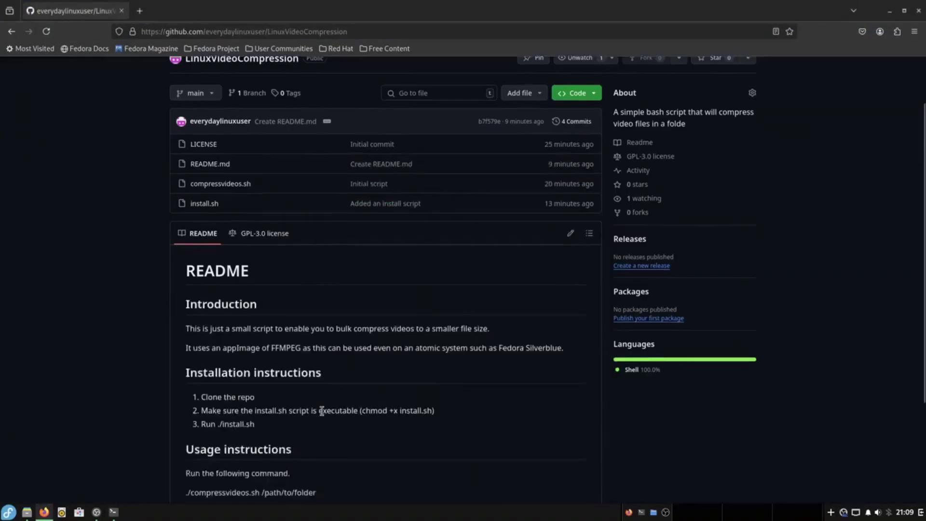
{"action": "scroll", "coordinate": [321, 411], "scroll_direction": "down", "scroll_amount": 3}
{"action": "key", "text": "alt+Tab"}
- In LinuxVideoCompression, make install.sh executable and run it to fetch ffmpeg
{"action": "type", "text": "cd LinuxVideoCompression"}
{"action": "key", "text": "Return"}
{"action": "type", "text": "ls"}
{"action": "key", "text": "Return"}
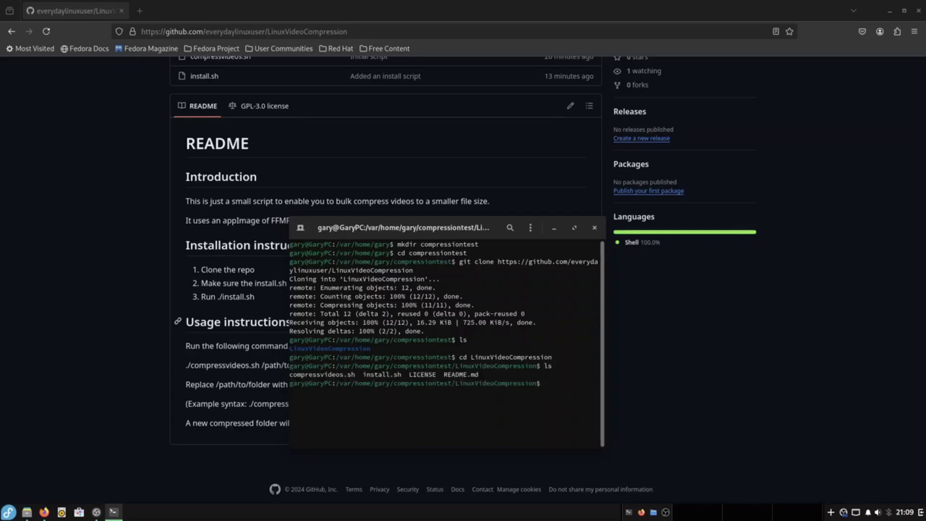
{"action": "type", "text": "chmod +x install.sh"}
{"action": "key", "text": "Return"}
{"action": "type", "text": "ls"}
{"action": "key", "text": "Return"}
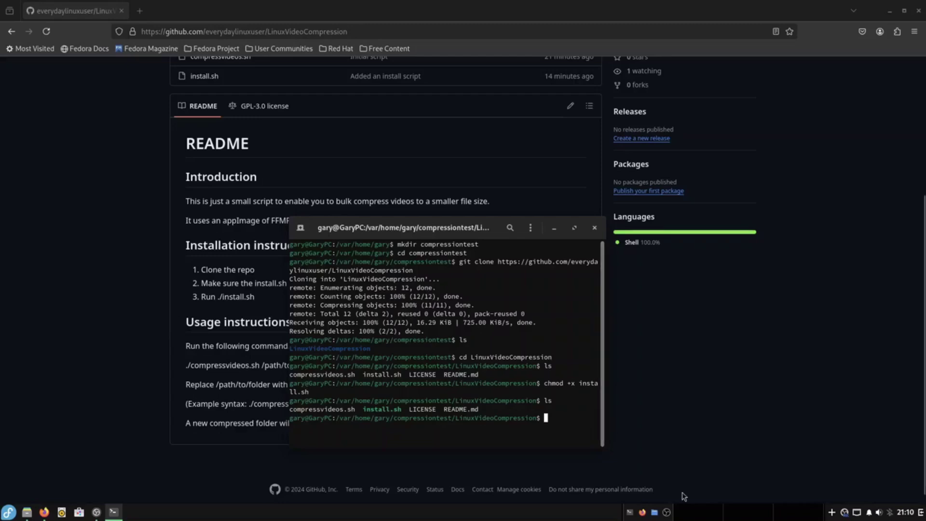
{"action": "type", "text": "./install.sh"}
{"action": "key", "text": "Return"}
{"action": "type", "text": "ls"}
{"action": "key", "text": "Return"}
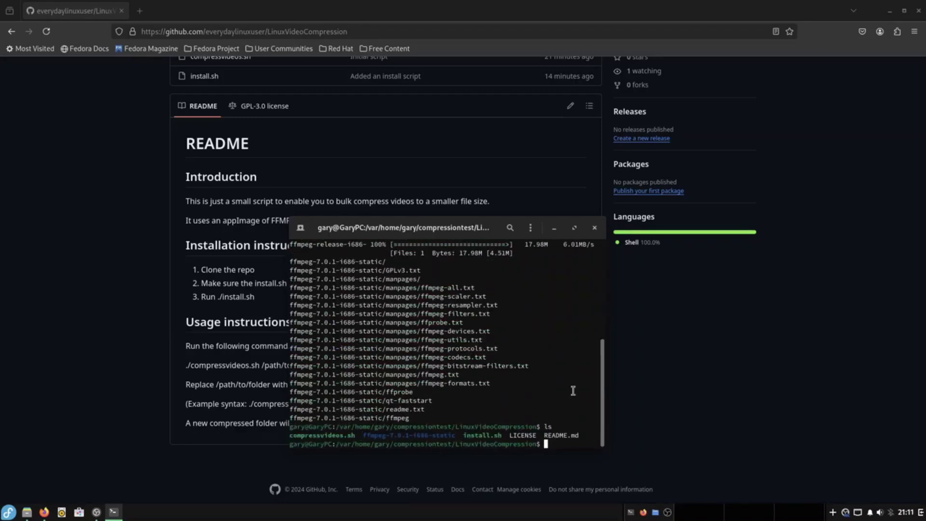
- Run ./compressvideos.sh on the pasted fedoravids folder path, then open the compressed output folder
{"action": "left_click", "coordinate": [27, 512]}
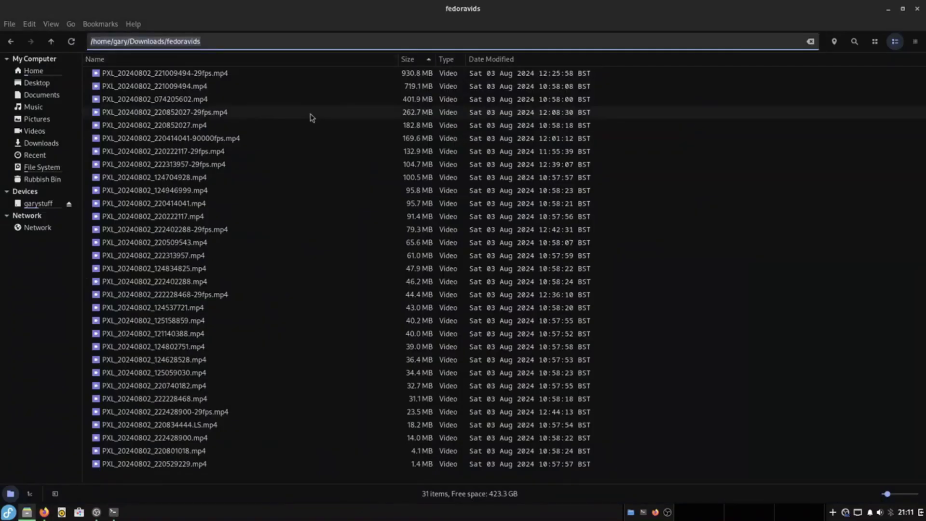
{"action": "left_click", "coordinate": [888, 9]}
{"action": "type", "text": "./compressvideos.sh"}
{"action": "right_click", "coordinate": [376, 443]}
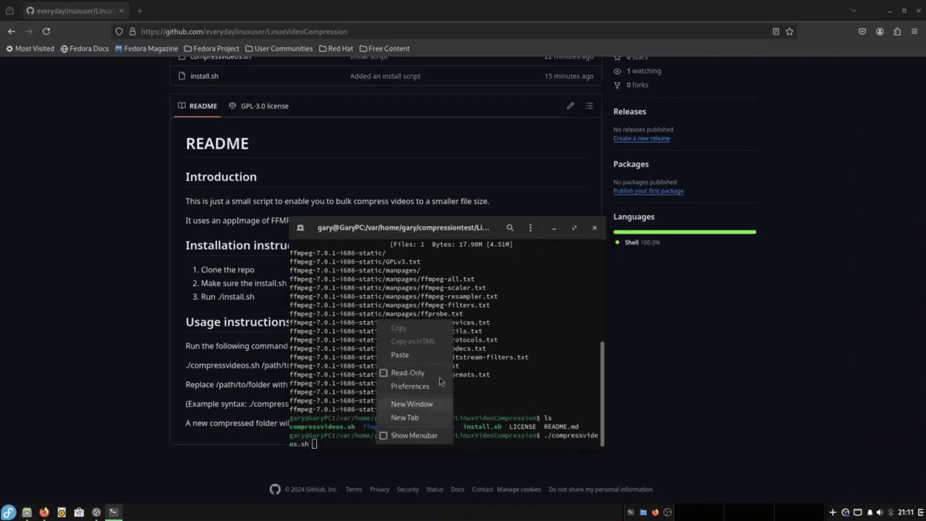
{"action": "left_click", "coordinate": [393, 354]}
{"action": "key", "text": "Return"}
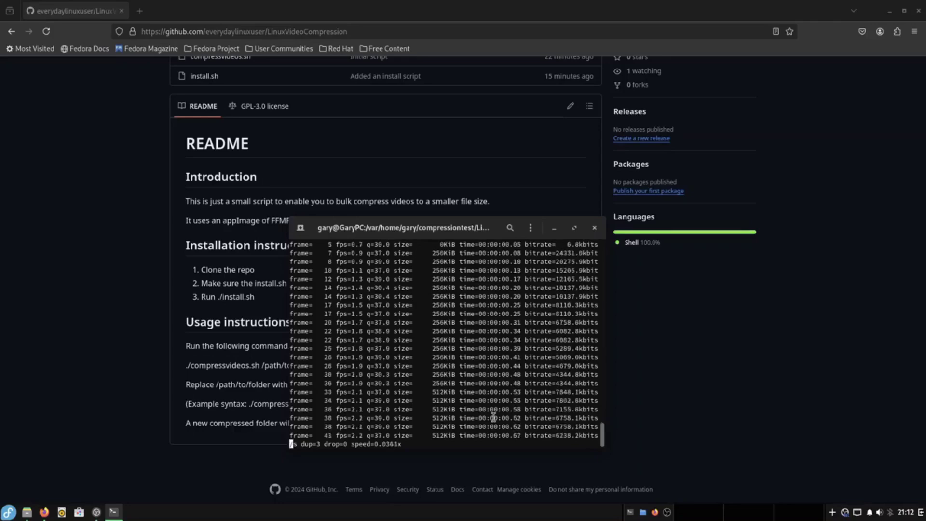
{"action": "left_click", "coordinate": [27, 512]}
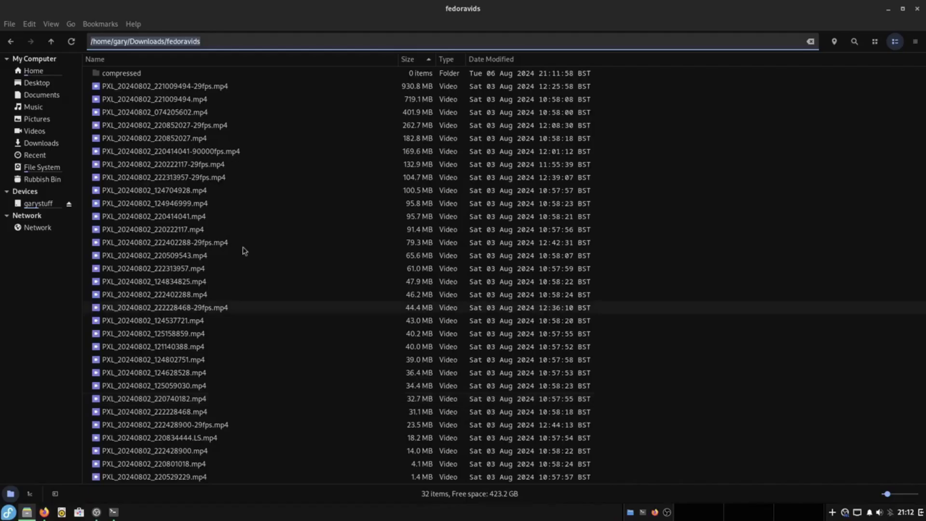
{"action": "double_click", "coordinate": [128, 76]}
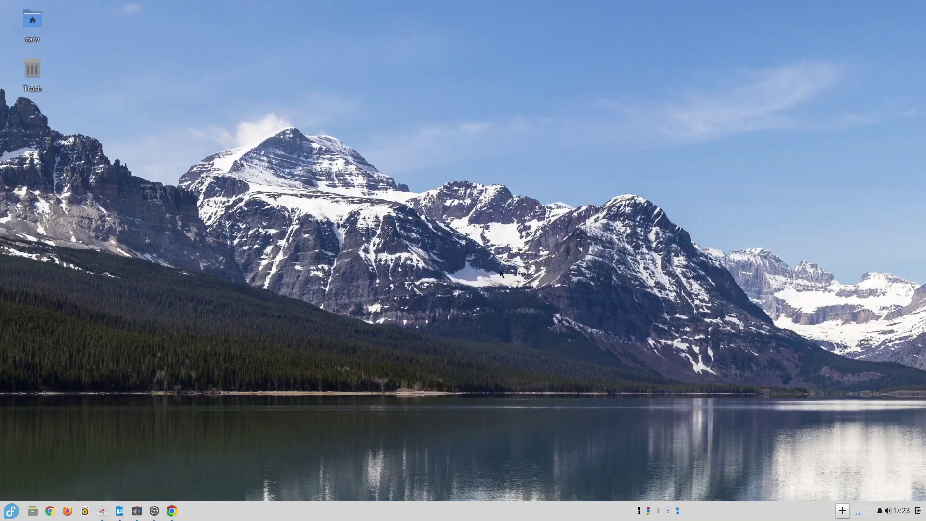
- Browse the app menu's Internet, Games, Accessories, Graphics, Programming, Sound & Video and System Tools categories
{"action": "left_click", "coordinate": [4, 516]}
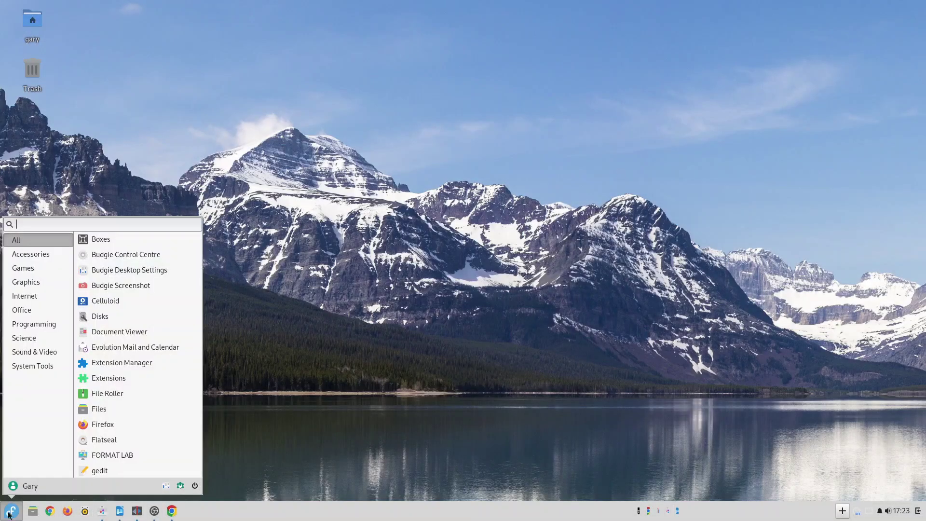
{"action": "left_click", "coordinate": [44, 296]}
{"action": "left_click", "coordinate": [44, 269]}
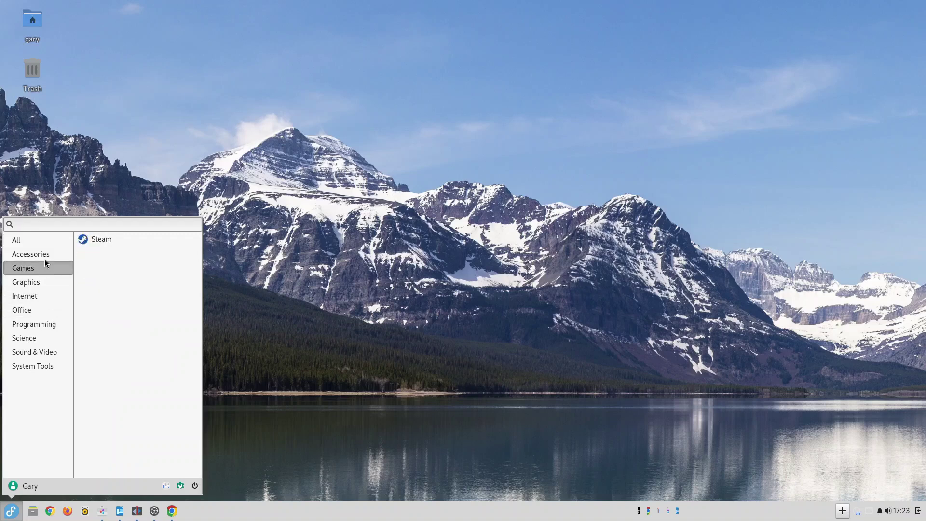
{"action": "left_click", "coordinate": [44, 259]}
{"action": "left_click", "coordinate": [41, 281]}
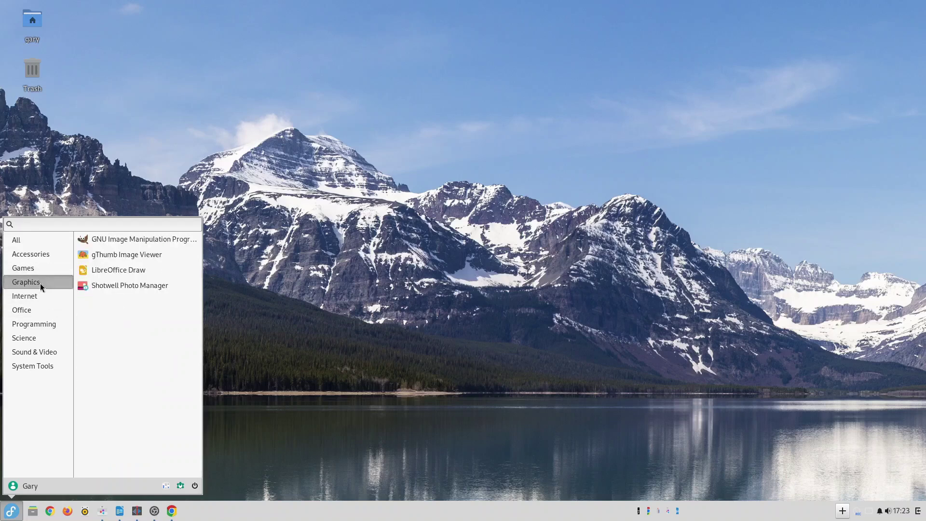
{"action": "left_click", "coordinate": [21, 325]}
{"action": "left_click", "coordinate": [22, 353]}
{"action": "left_click", "coordinate": [28, 367]}
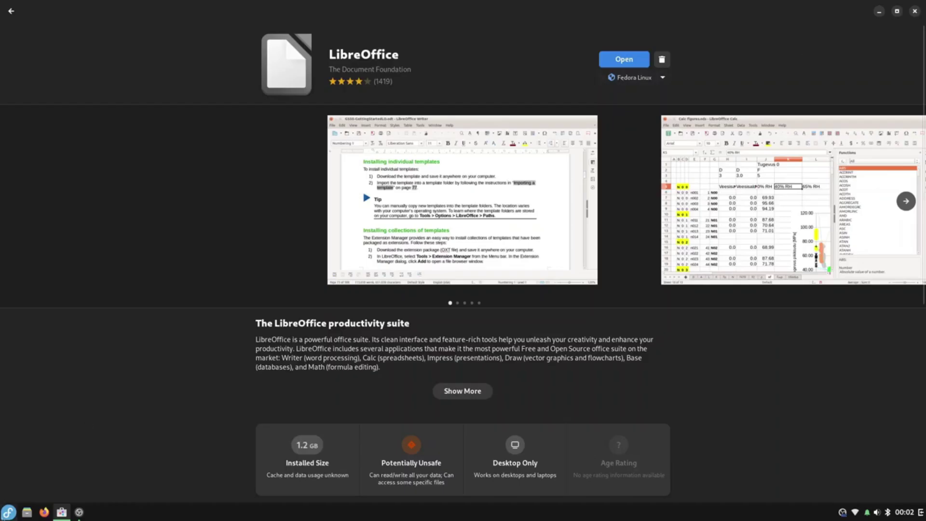
- View the Office category, then go back from LibreOffice in GNOME Software and clear the search
{"action": "left_click", "coordinate": [8, 513]}
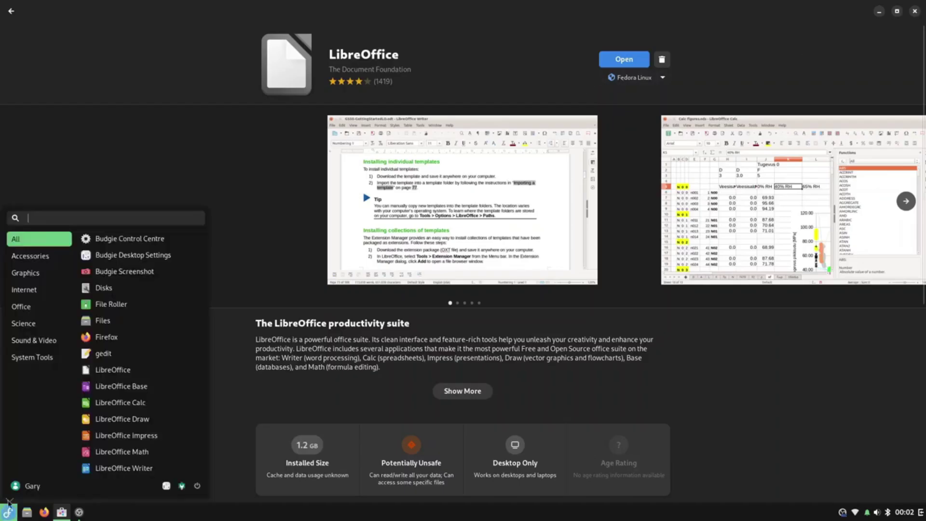
{"action": "left_click", "coordinate": [34, 309]}
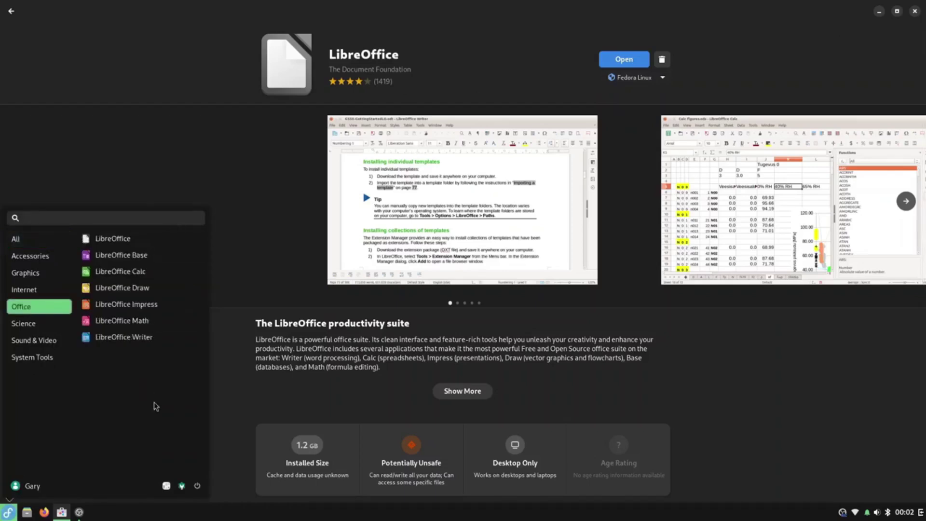
{"action": "left_click", "coordinate": [272, 217]}
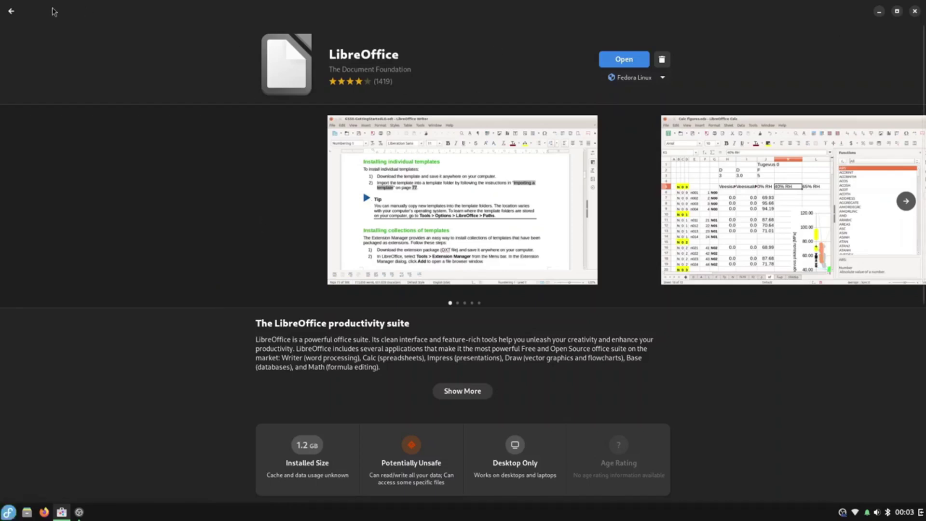
{"action": "left_click", "coordinate": [11, 11]}
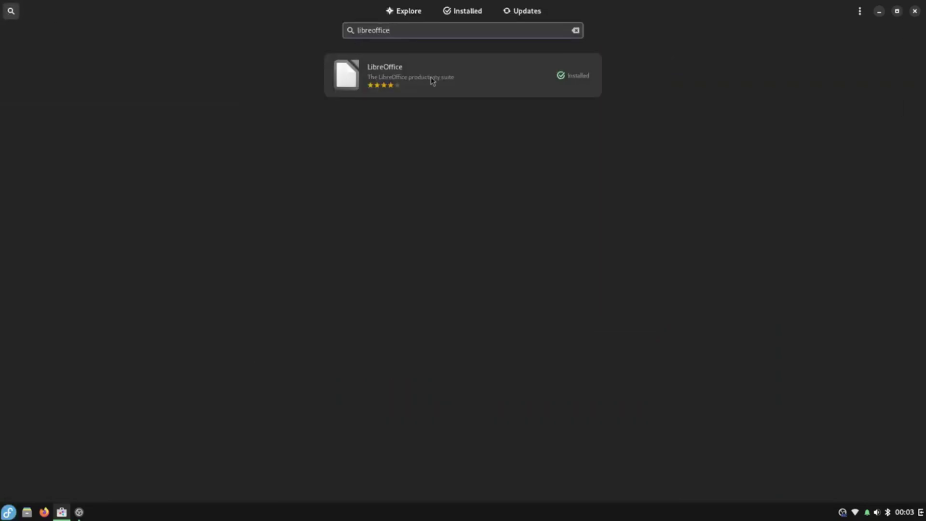
{"action": "key", "text": "BackSpace"}
{"action": "key", "text": "BackSpace"}
{"action": "key", "text": "BackSpace"}
{"action": "key", "text": "BackSpace"}
{"action": "key", "text": "BackSpace"}
{"action": "key", "text": "BackSpace"}
{"action": "key", "text": "BackSpace"}
{"action": "key", "text": "BackSpace"}
{"action": "key", "text": "BackSpace"}
{"action": "key", "text": "BackSpace"}
{"action": "key", "text": "BackSpace"}
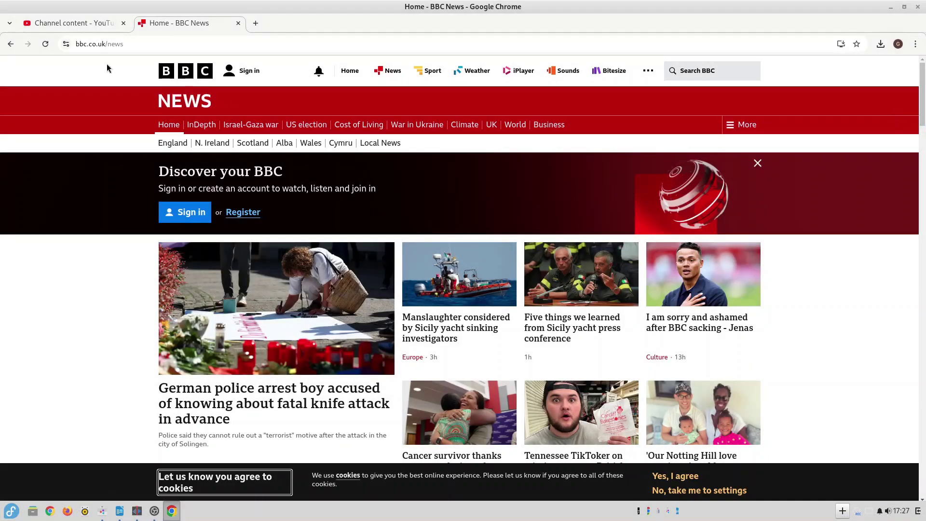
- Switch to the Windows Vs Linux YouTube tab and skip the video ahead to about 2:00
{"action": "left_click", "coordinate": [67, 24]}
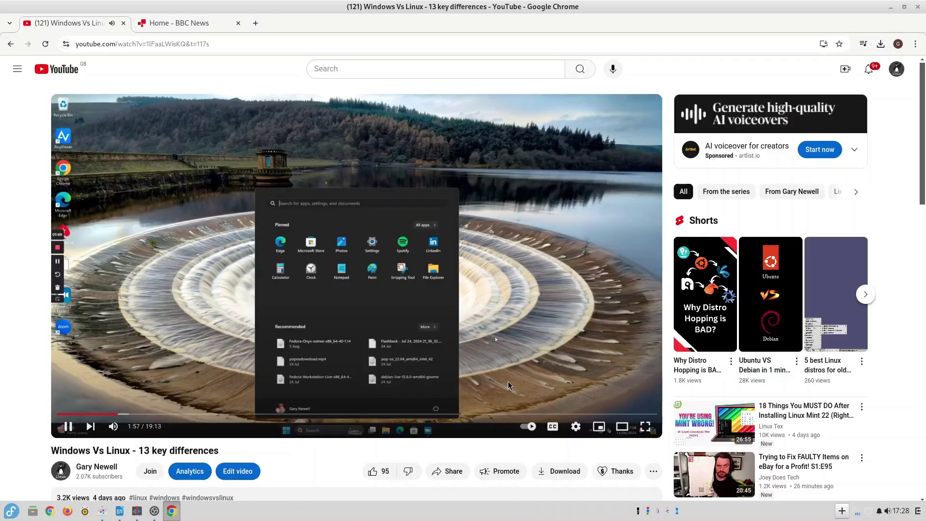
{"action": "left_click_drag", "start_coordinate": [117, 416], "coordinate": [123, 416]}
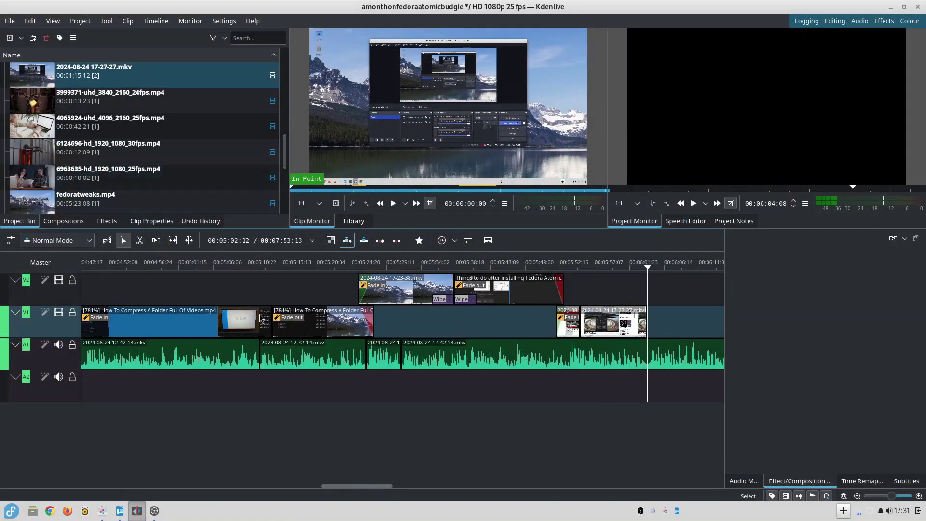
- Add a Wipe composition to the V1 clip, set it to Bi-Linear X, and dismiss the Core Keeper popup
{"action": "left_click", "coordinate": [584, 337]}
{"action": "left_click", "coordinate": [589, 337]}
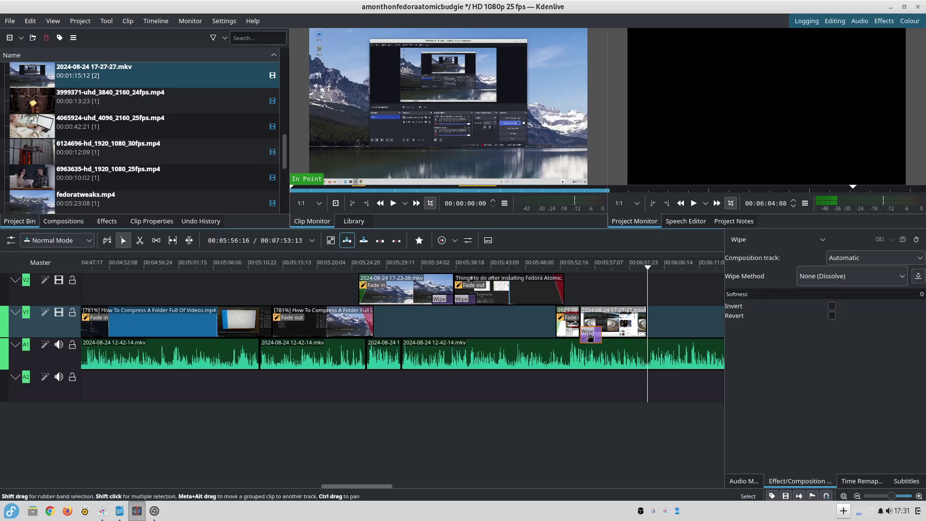
{"action": "left_click", "coordinate": [902, 276]}
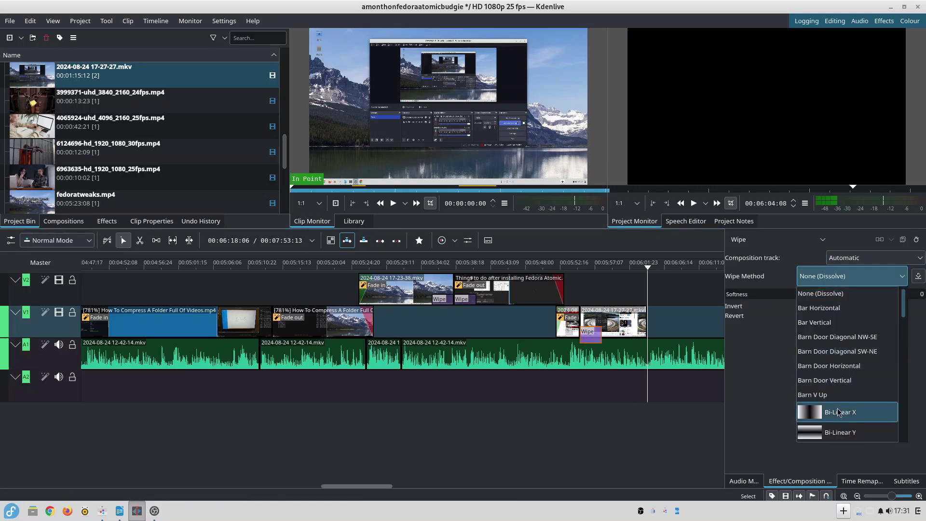
{"action": "left_click", "coordinate": [839, 413]}
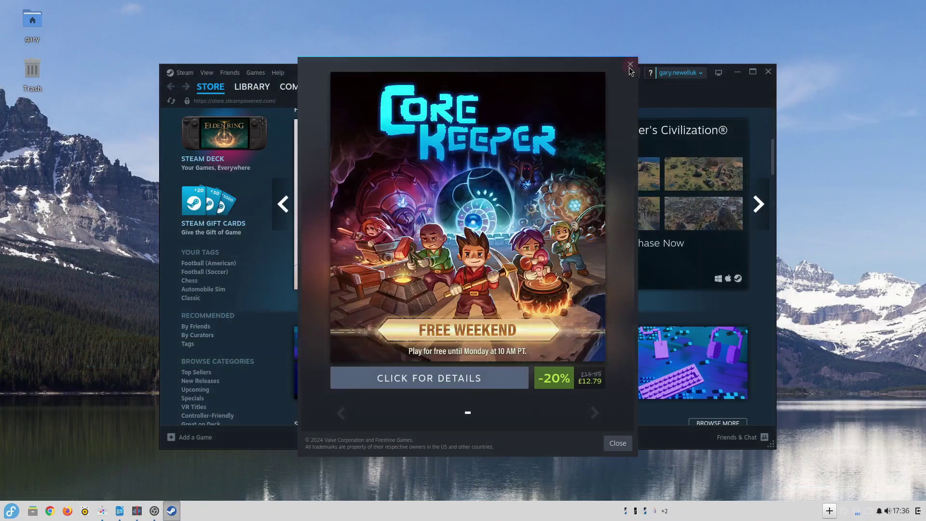
{"action": "left_click", "coordinate": [630, 66]}
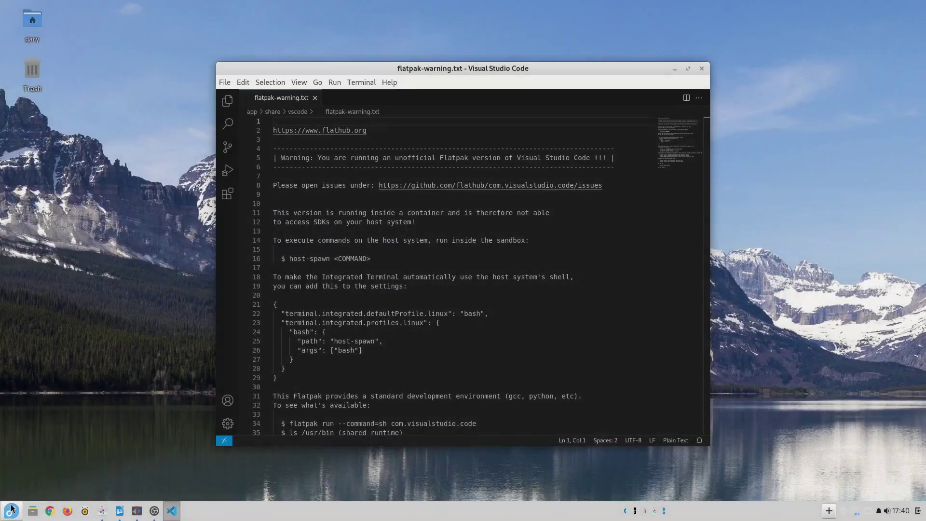
- Launch PyCharm Community Edition from the Programming menu, accept the user agreement and decline data sharing
{"action": "left_click", "coordinate": [11, 509]}
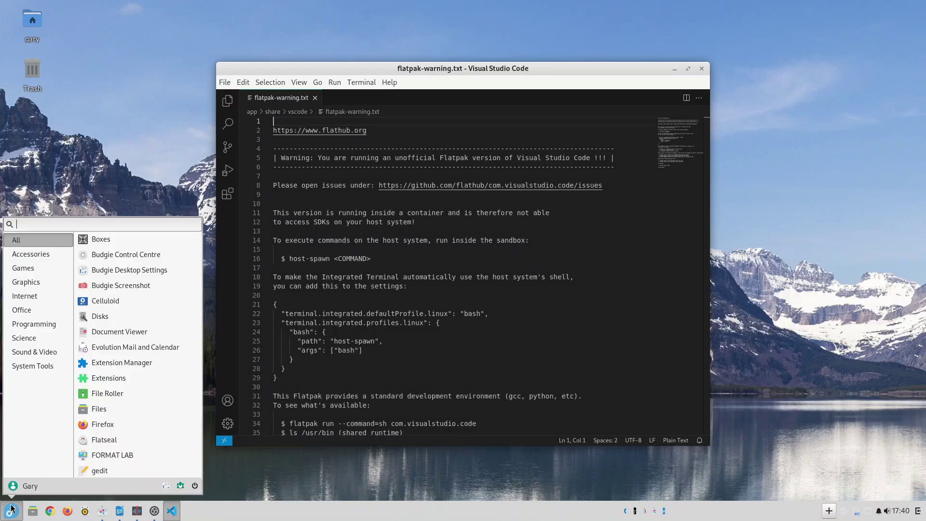
{"action": "left_click", "coordinate": [45, 324]}
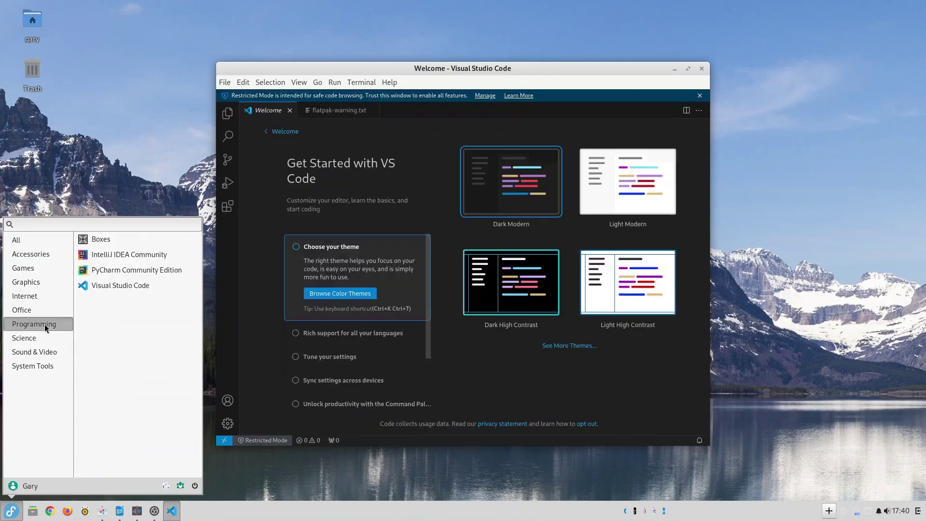
{"action": "left_click", "coordinate": [132, 271]}
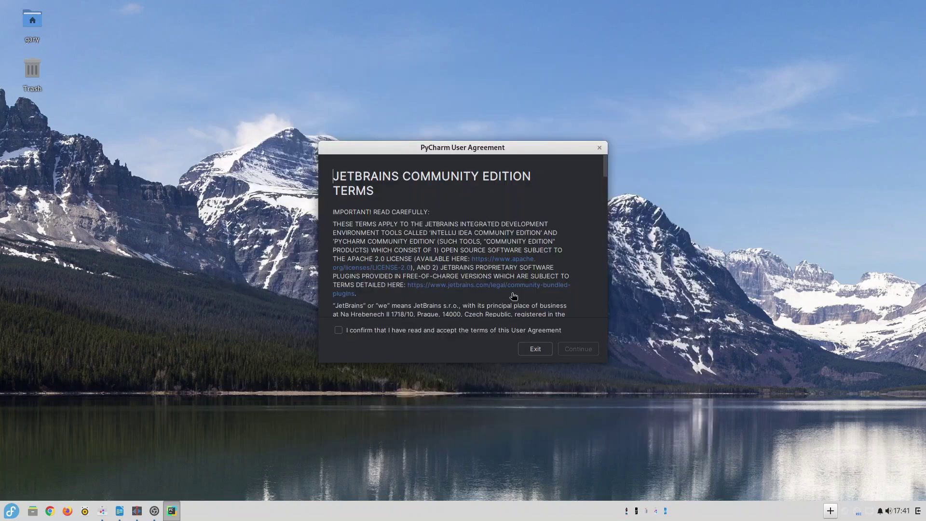
{"action": "left_click", "coordinate": [522, 333]}
{"action": "left_click", "coordinate": [586, 353]}
{"action": "left_click", "coordinate": [587, 353]}
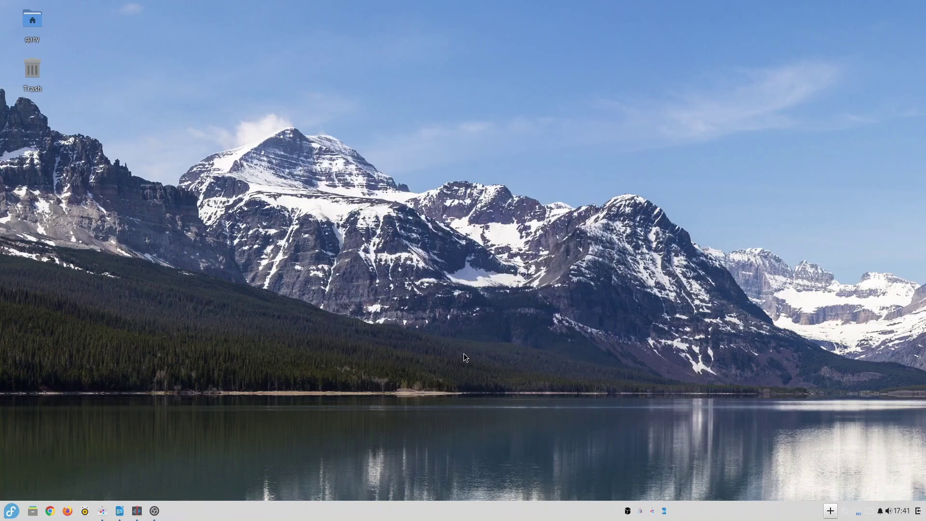
- Close the PyCharm welcome window, decline anonymous statistics, and stay in LightEdit
{"action": "left_click", "coordinate": [5, 511]}
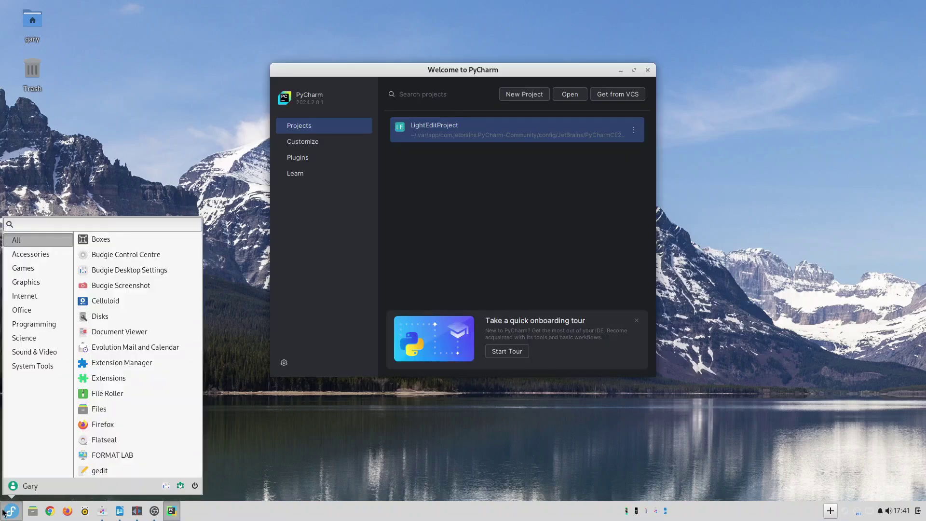
{"action": "left_click", "coordinate": [48, 323]}
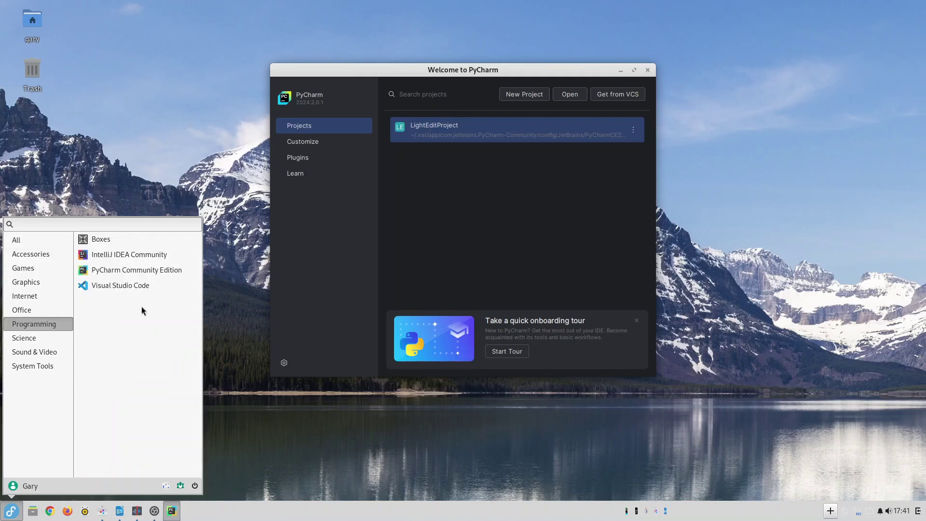
{"action": "left_click", "coordinate": [147, 258]}
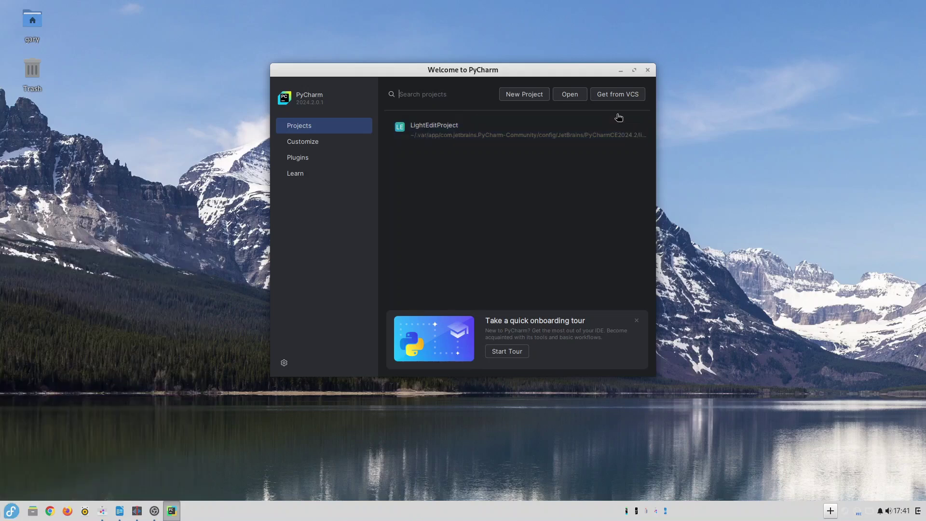
{"action": "left_click", "coordinate": [648, 70]}
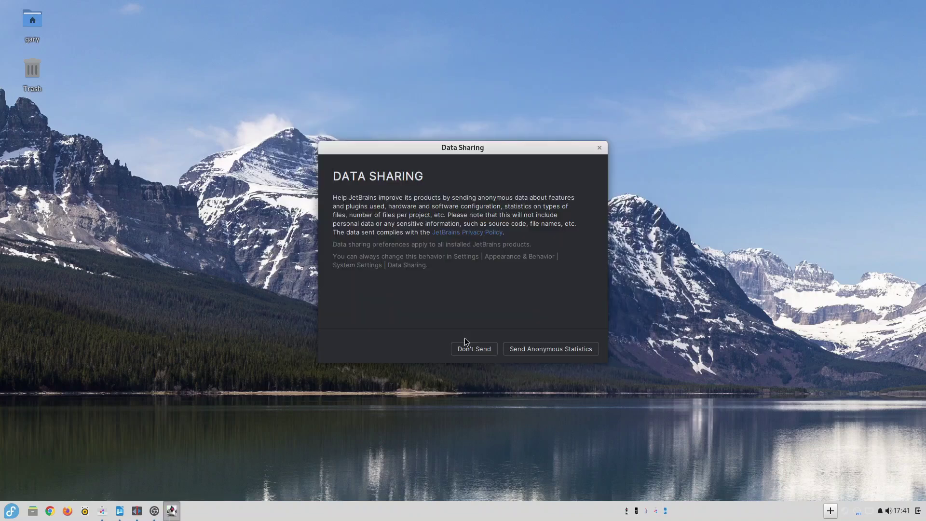
{"action": "left_click", "coordinate": [463, 345]}
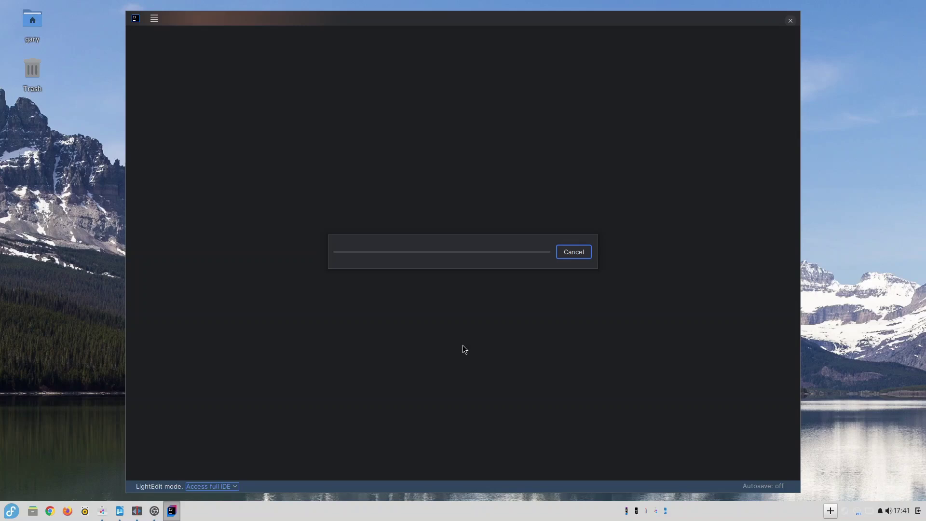
{"action": "left_click", "coordinate": [481, 293]}
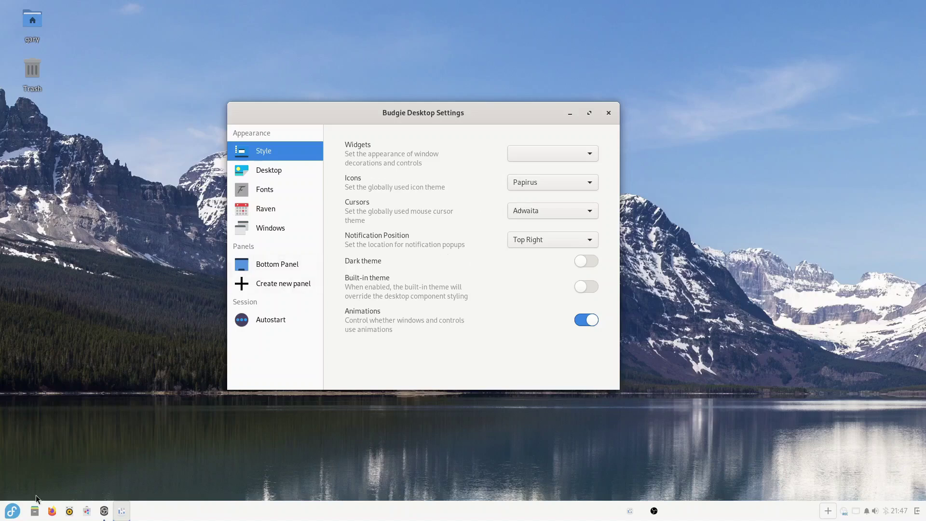
- Launch Tweaks via a 'tweak' search and show the Legacy Applications themes under Appearance
{"action": "left_click", "coordinate": [12, 512]}
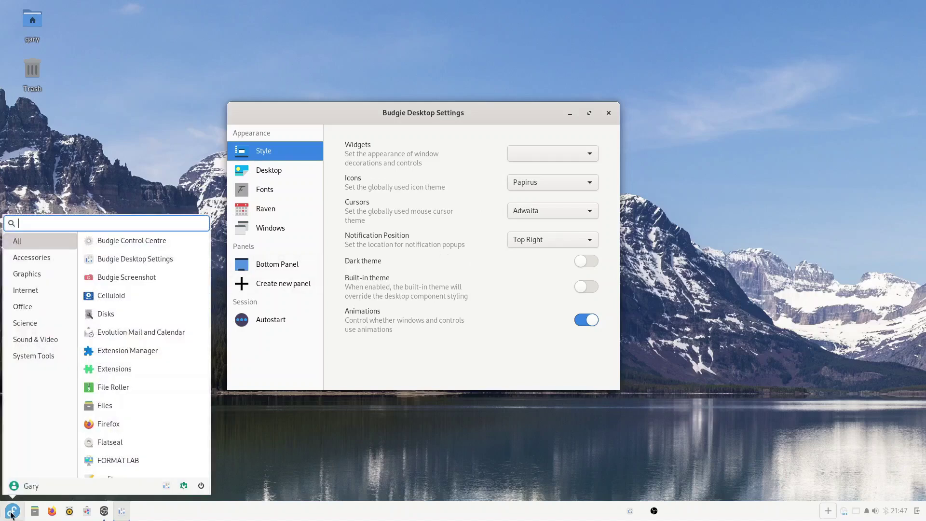
{"action": "type", "text": "tweak"}
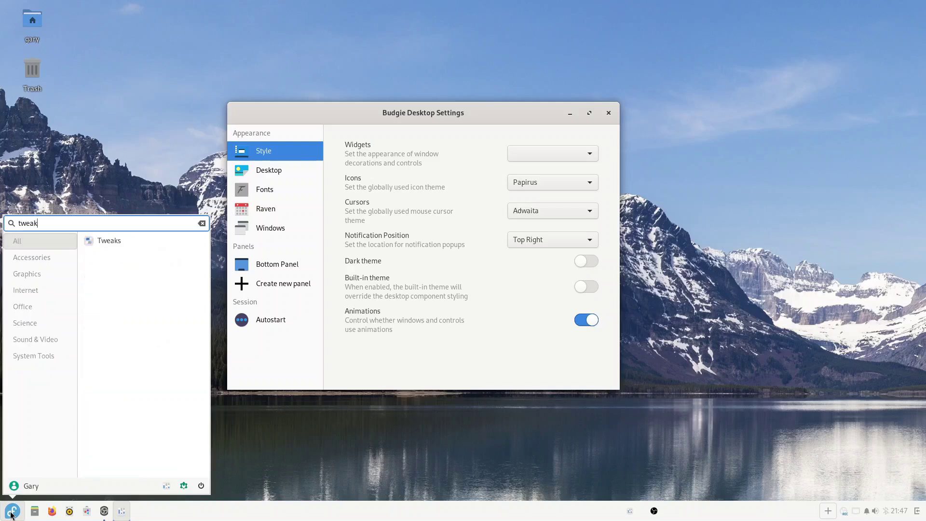
{"action": "left_click", "coordinate": [102, 241]}
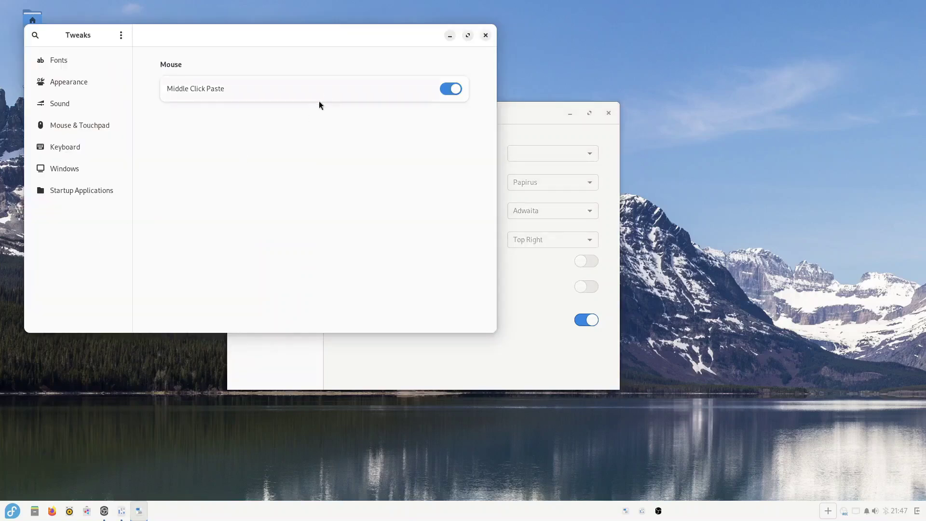
{"action": "left_click", "coordinate": [81, 89]}
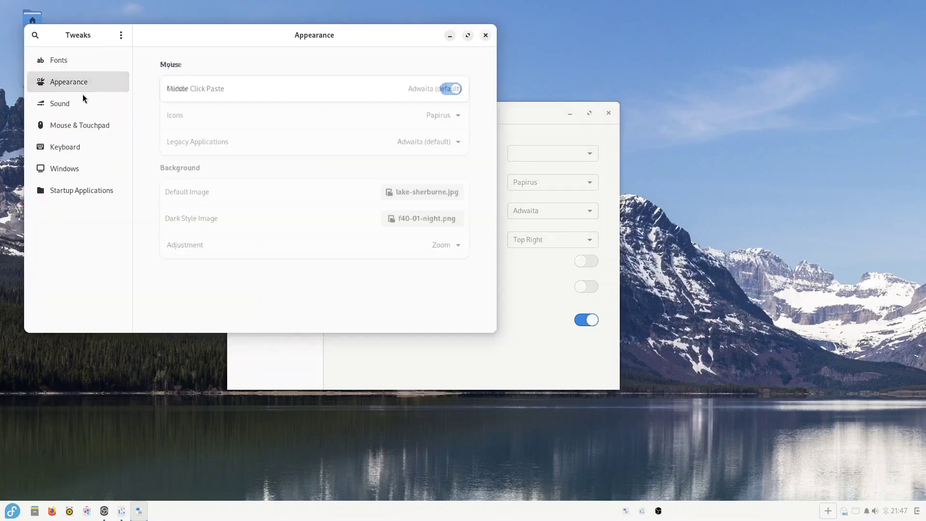
{"action": "left_click", "coordinate": [457, 143]}
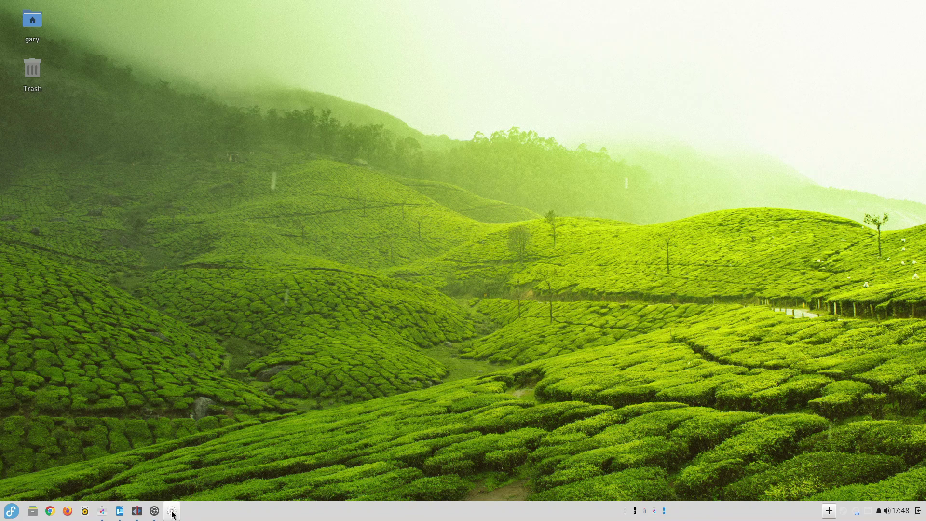
- Set the otter photo, then the night city skyline, as wallpaper, minimizing settings to preview each
{"action": "left_click", "coordinate": [172, 512]}
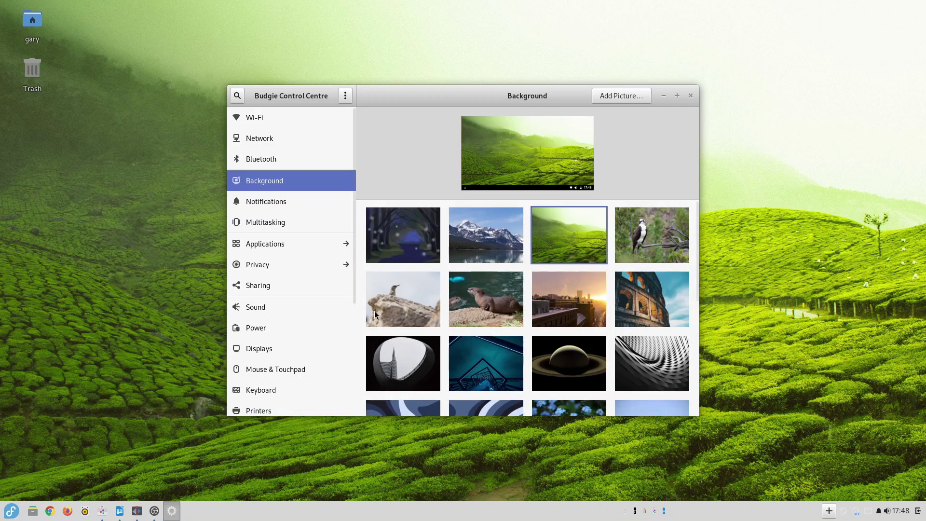
{"action": "left_click", "coordinate": [487, 286]}
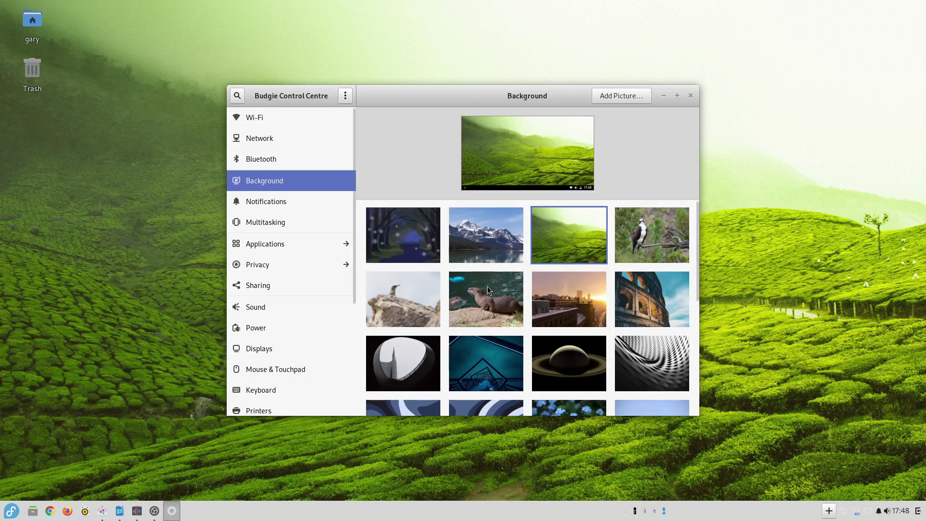
{"action": "left_click", "coordinate": [664, 95]}
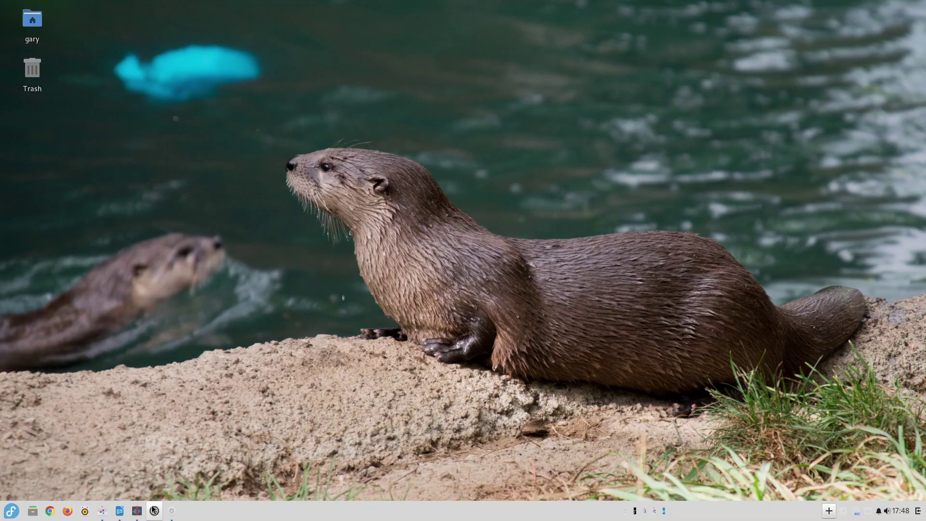
{"action": "left_click", "coordinate": [172, 511]}
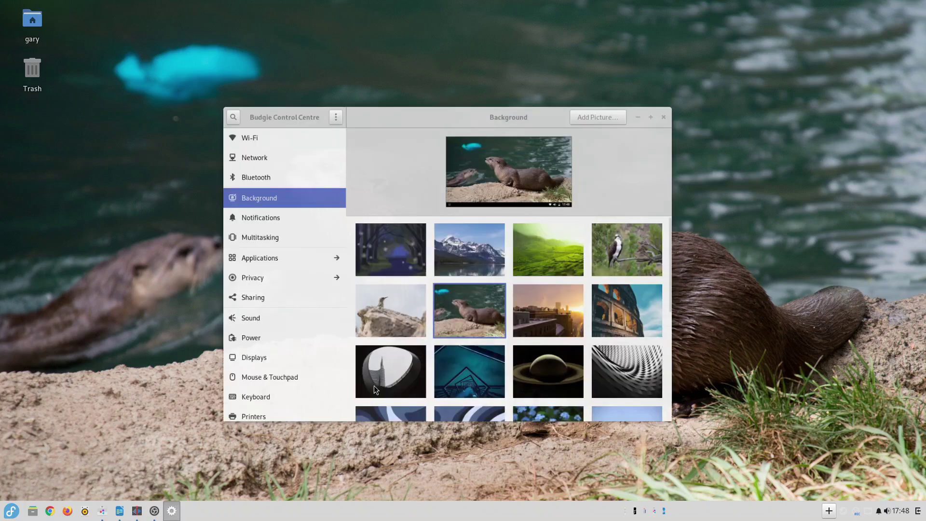
{"action": "scroll", "coordinate": [534, 314], "scroll_direction": "down", "scroll_amount": 3}
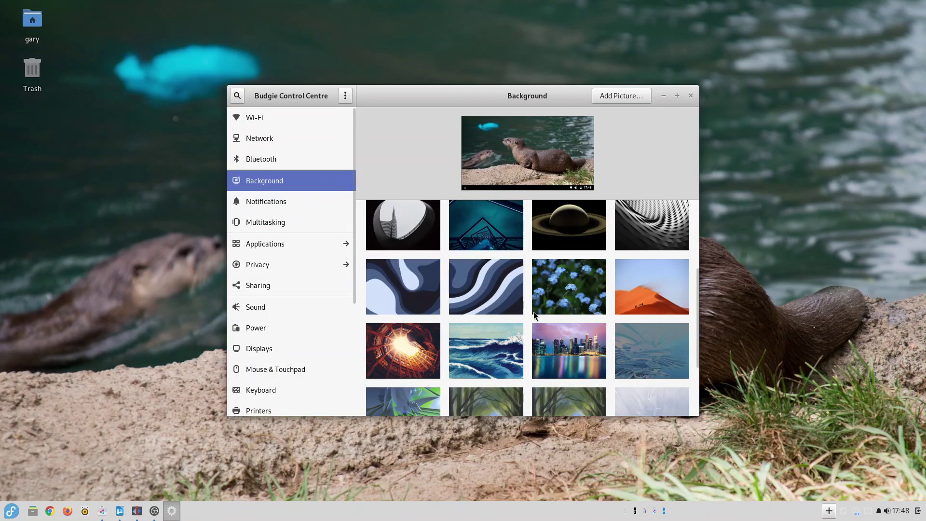
{"action": "left_click", "coordinate": [545, 333]}
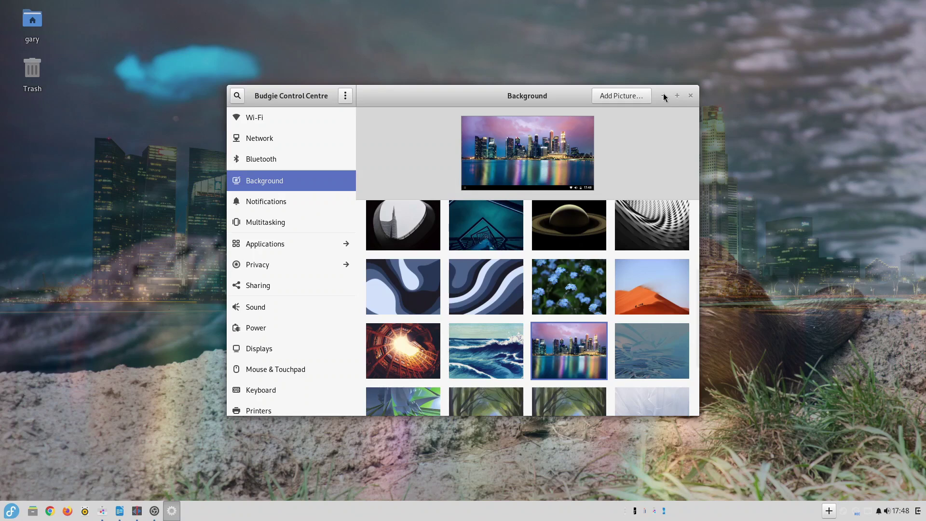
{"action": "left_click", "coordinate": [664, 96]}
{"action": "left_click", "coordinate": [171, 511]}
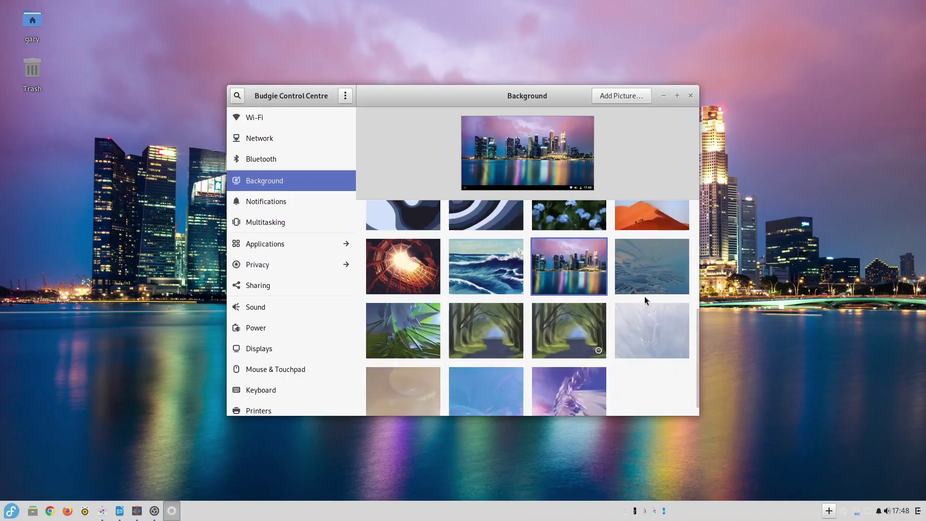